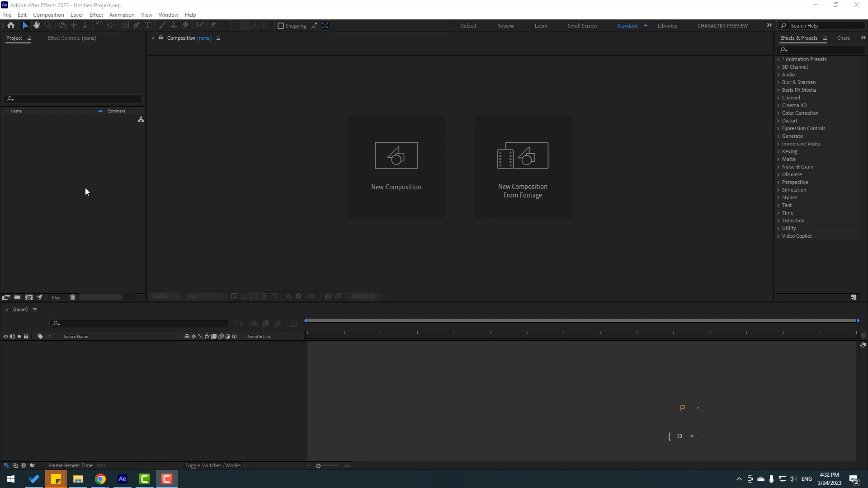
Create a new composition named Video at HD 1920x1080, 25 fps, 6 seconds long
click(68, 142)
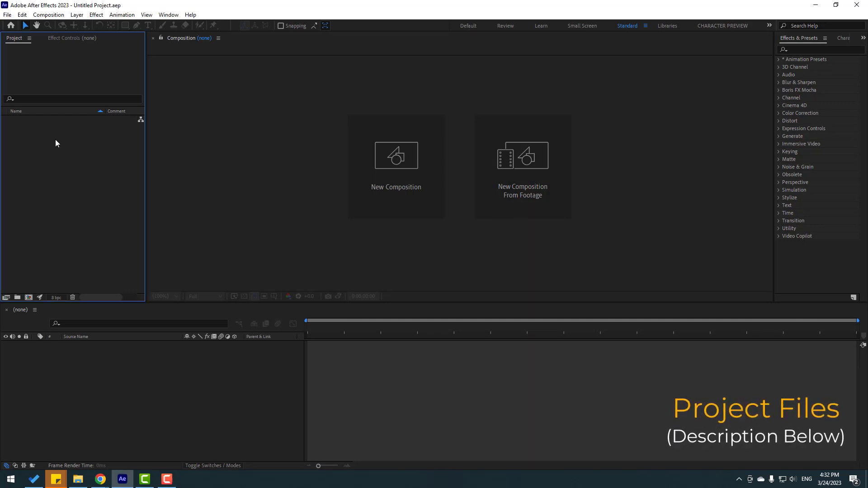
right_click(39, 132)
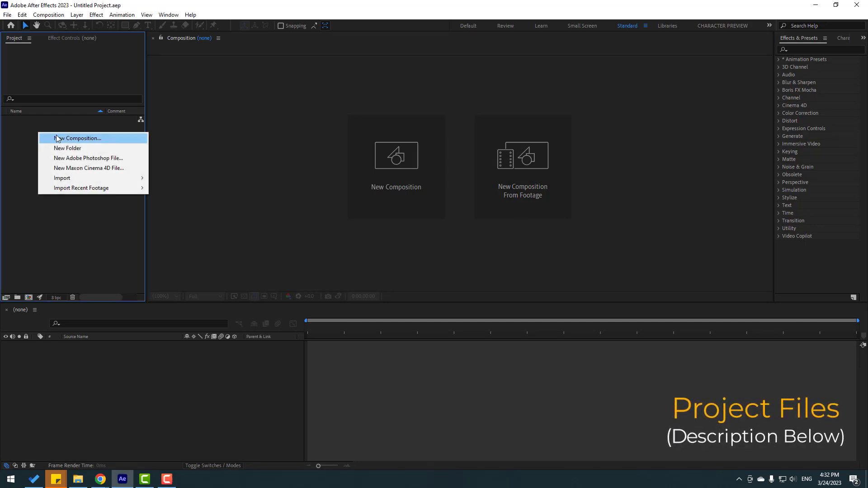
click(58, 136)
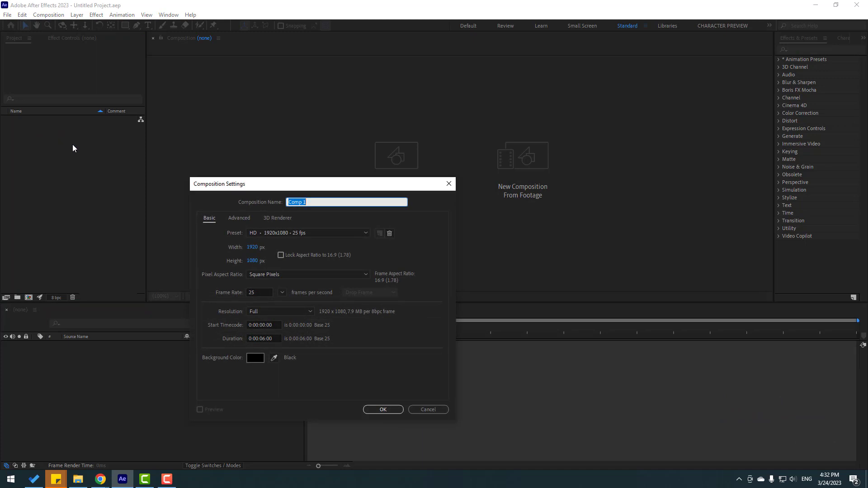
text(Video)
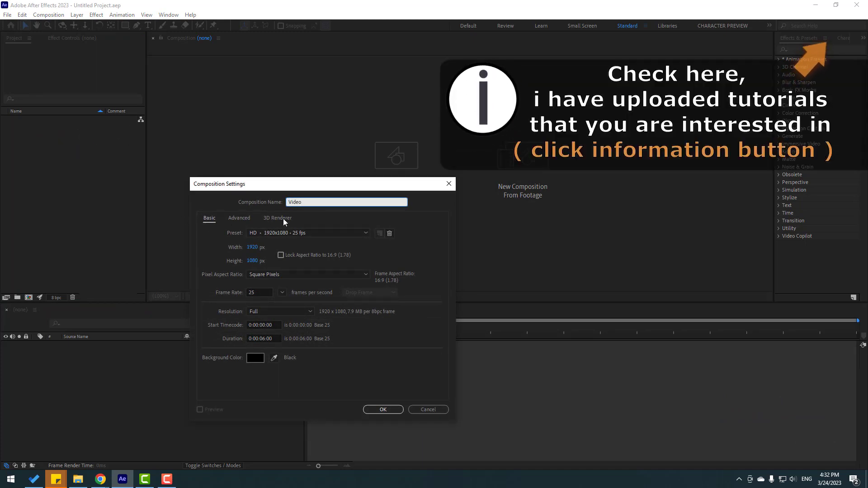
click(367, 410)
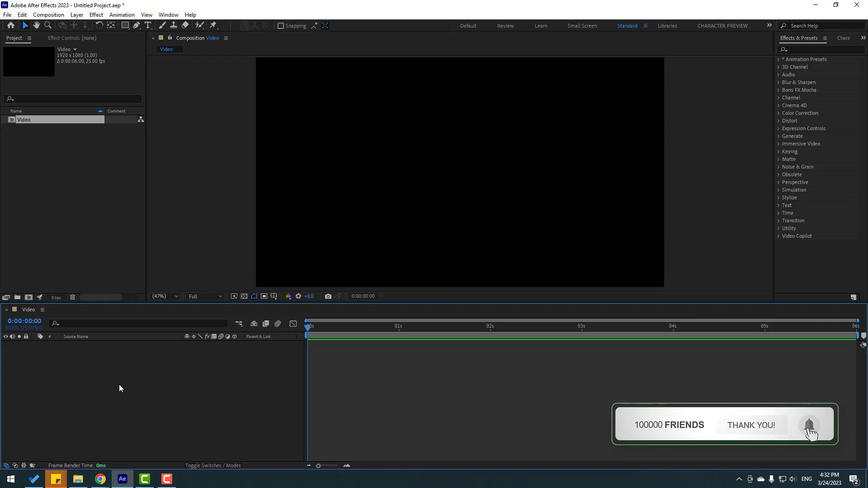
right_click(82, 377)
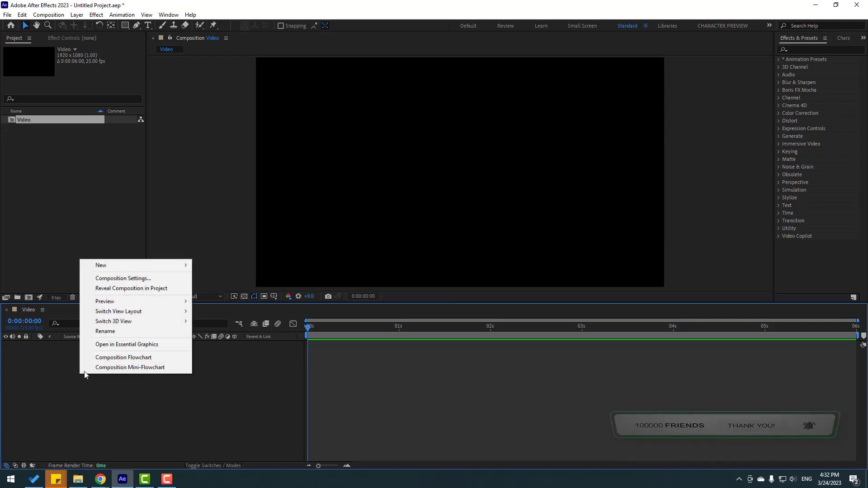
mouse_move(102, 268)
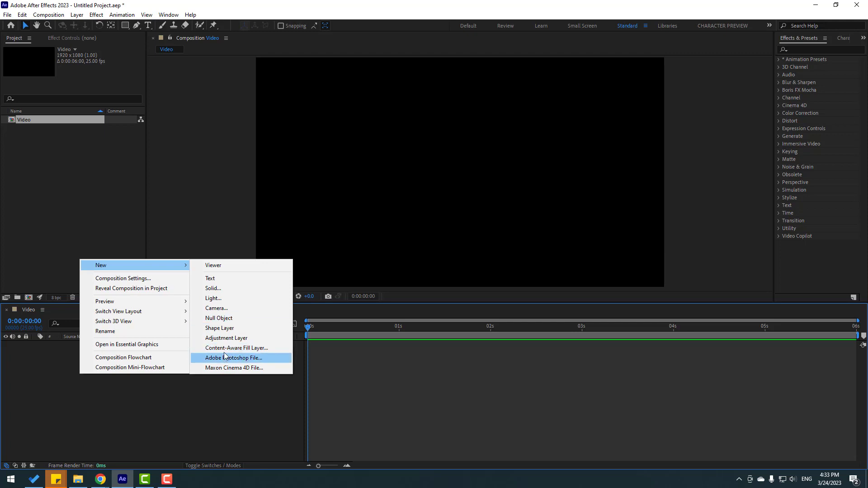
click(216, 279)
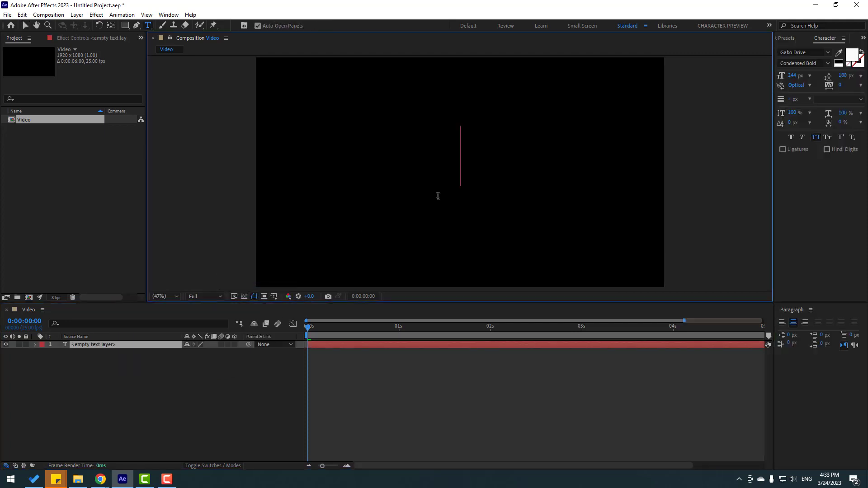
text(Nijat)
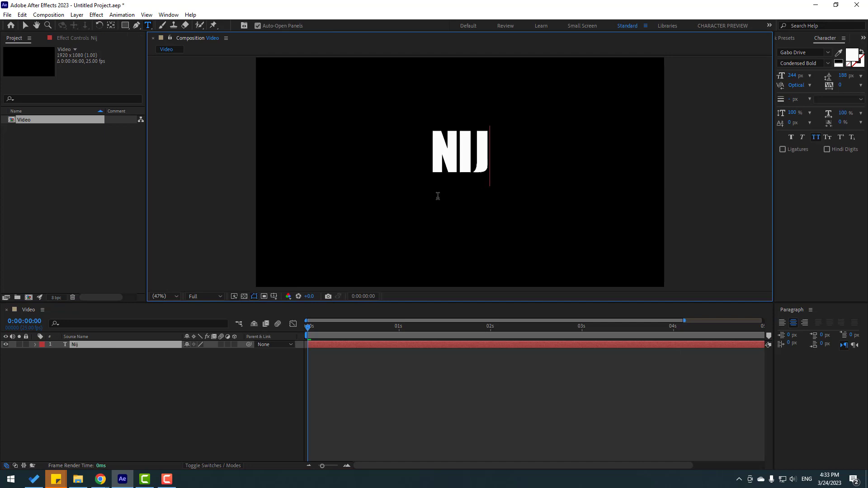
click(27, 27)
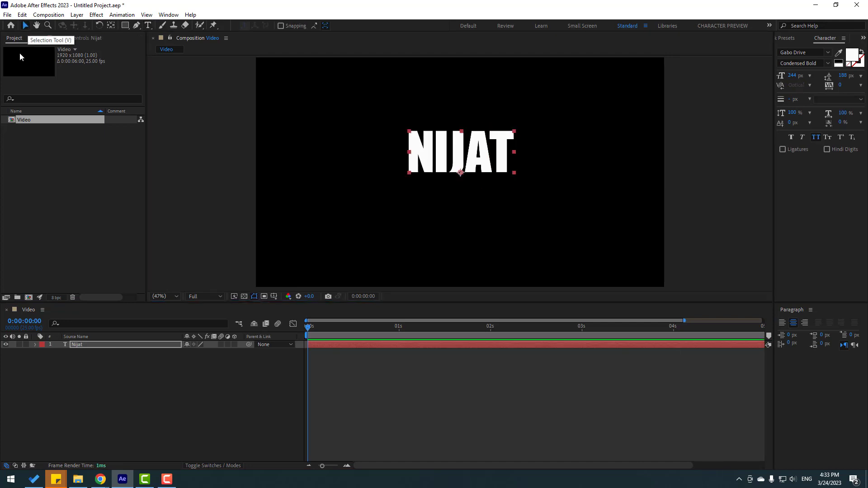
click(148, 25)
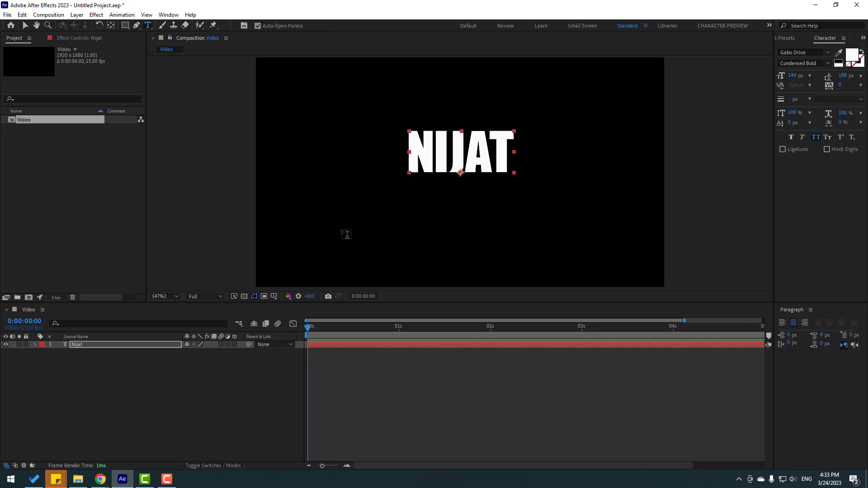
click(342, 233)
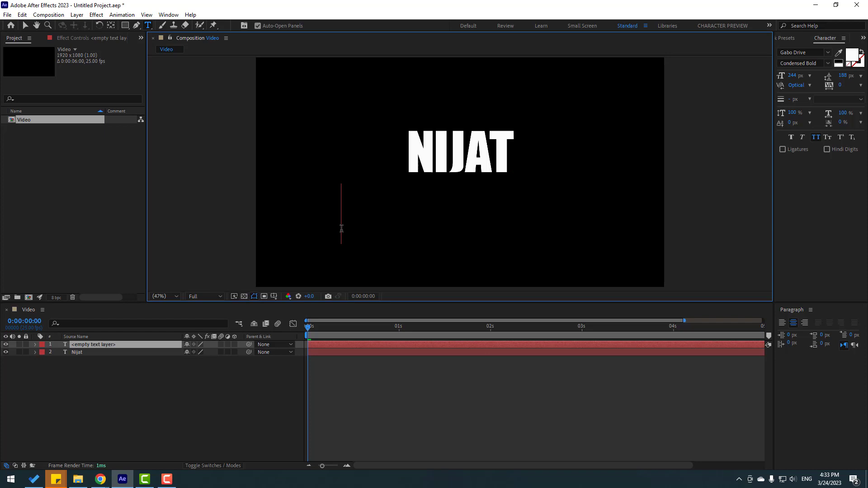
text(ibrahimli)
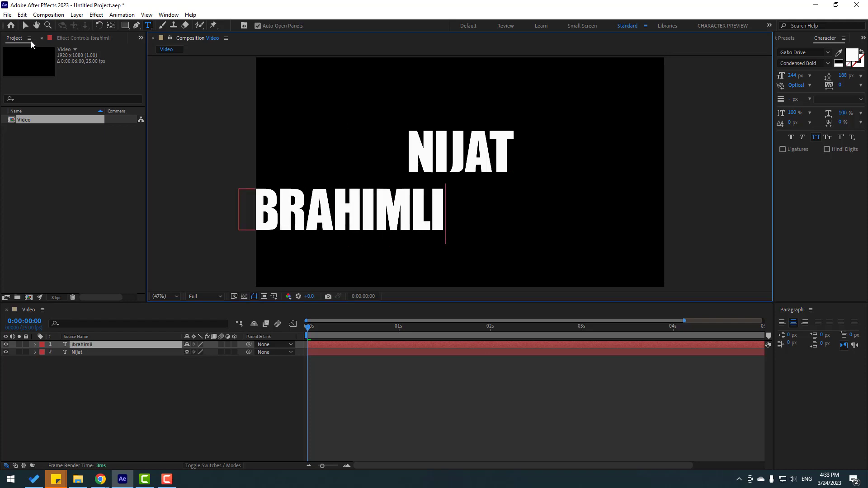
key(Escape)
key(v)
drag(346, 211, 462, 210)
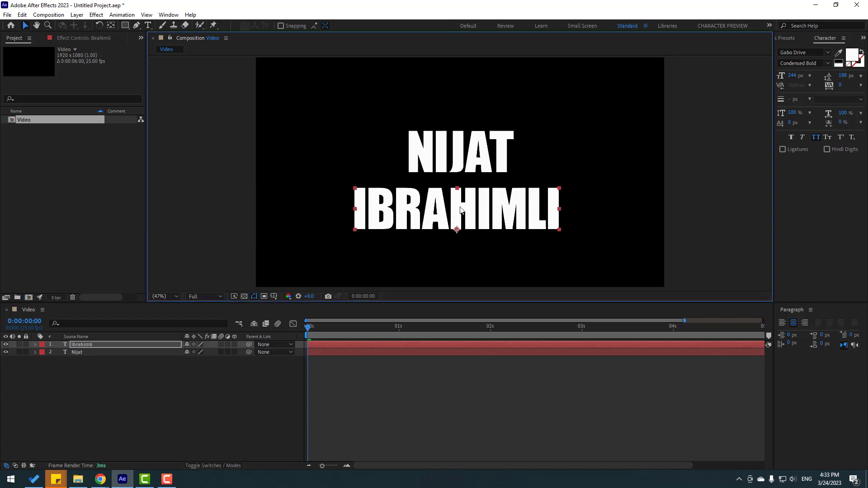
click(445, 153)
drag(125, 369, 126, 259)
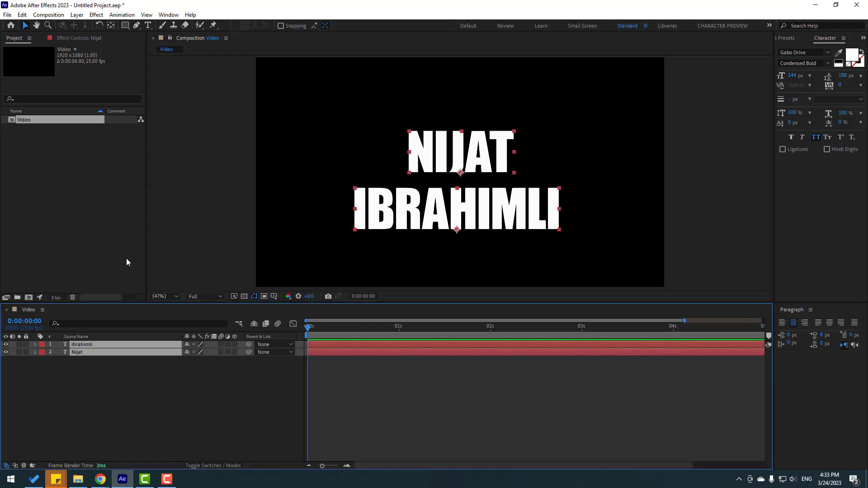
key(Delete)
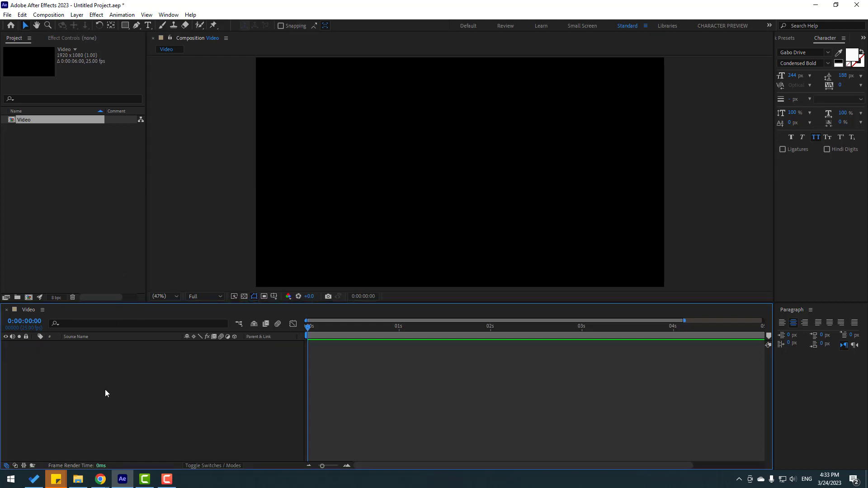
Add a 1920x1080 pale cyan solid named BG and try dragging it around the frame
right_click(75, 372)
mouse_move(168, 264)
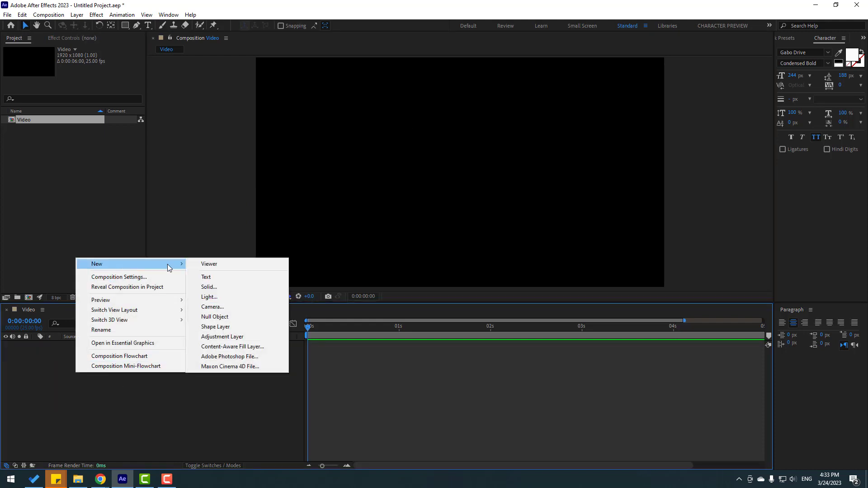
click(227, 288)
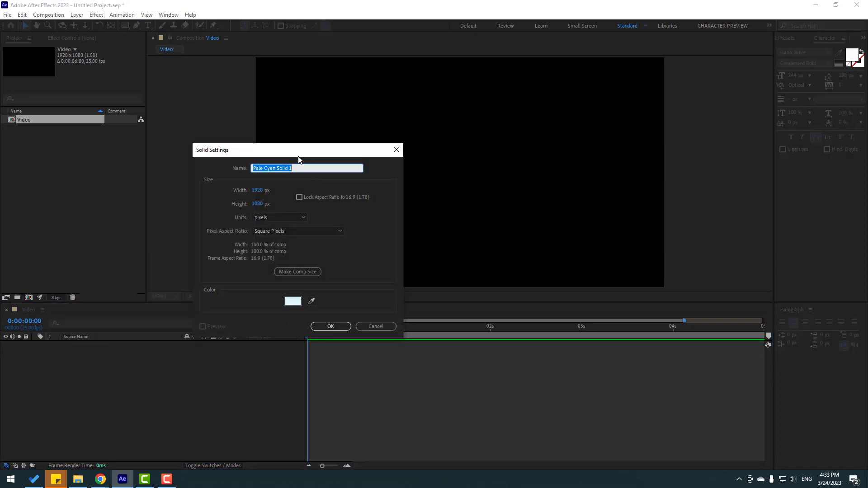
drag(299, 160, 355, 176)
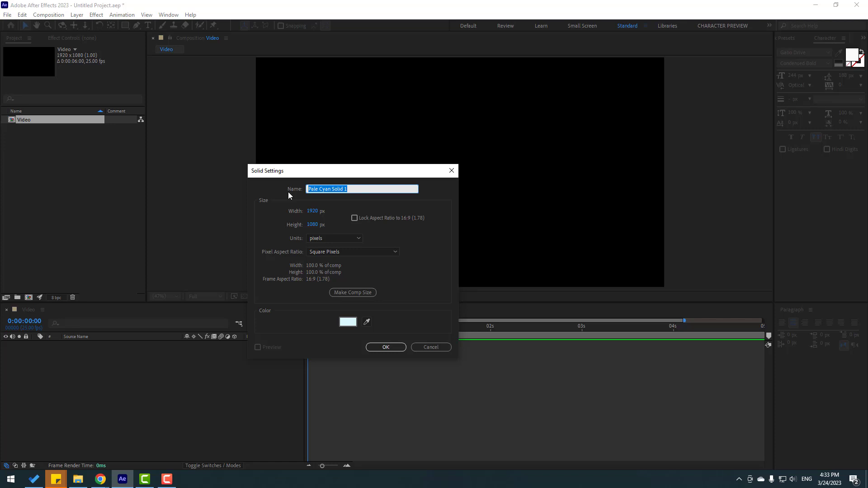
text(BG)
click(337, 254)
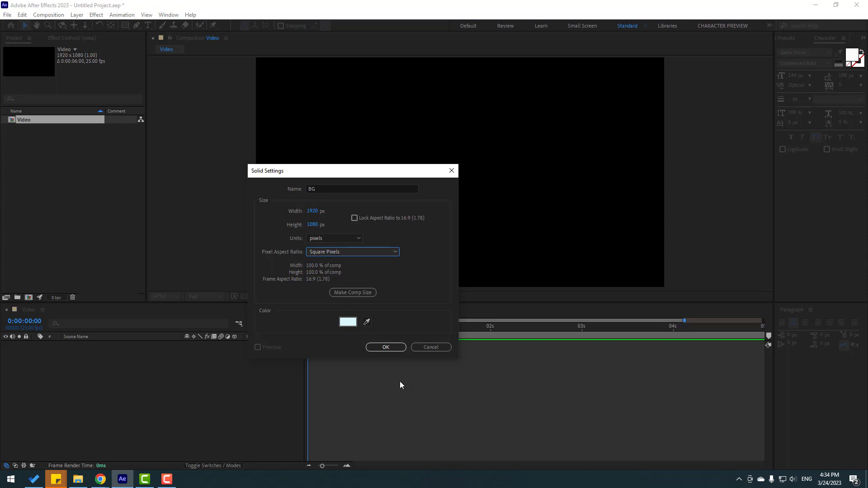
click(387, 347)
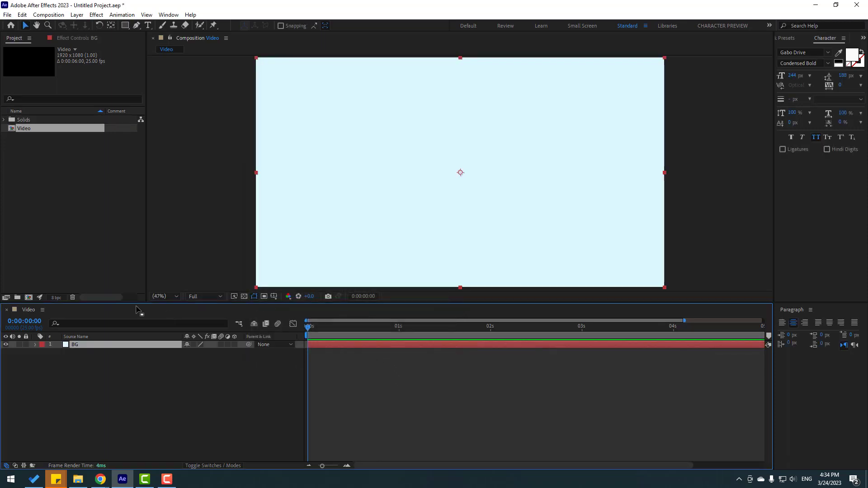
drag(337, 105, 310, 138)
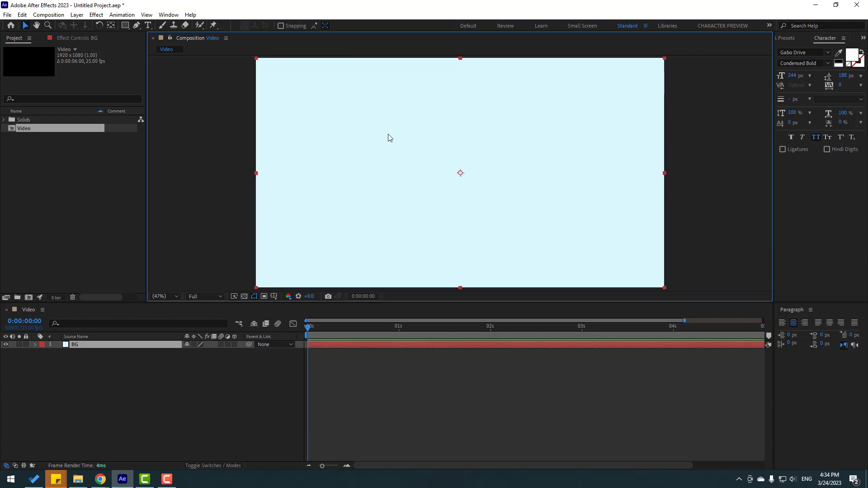
Draw an ellipse mask and a rectangle mask side by side on the BG solid
click(126, 27)
click(155, 45)
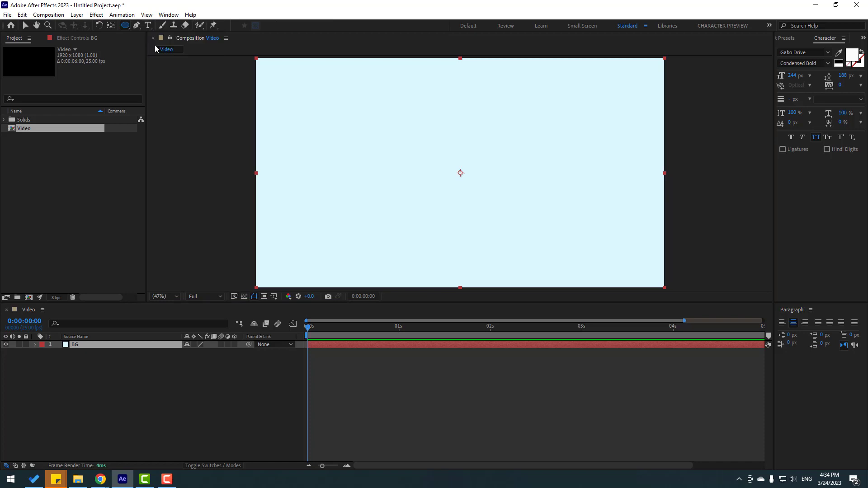
drag(299, 82, 387, 171)
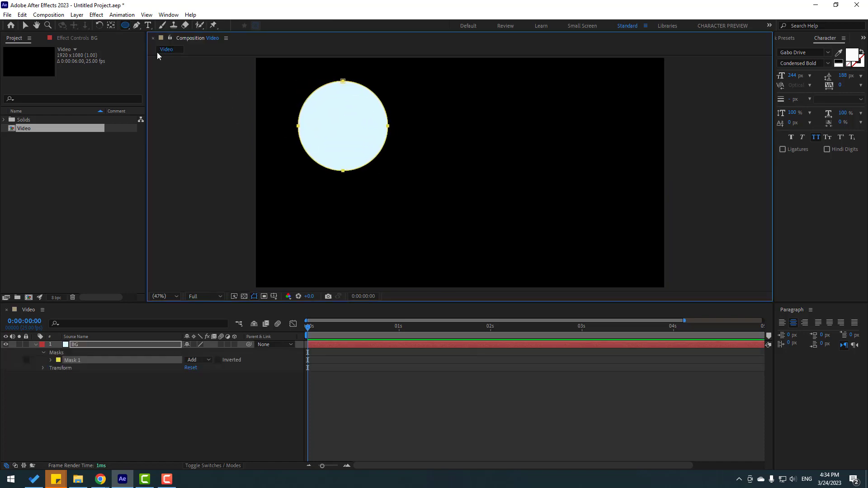
click(125, 26)
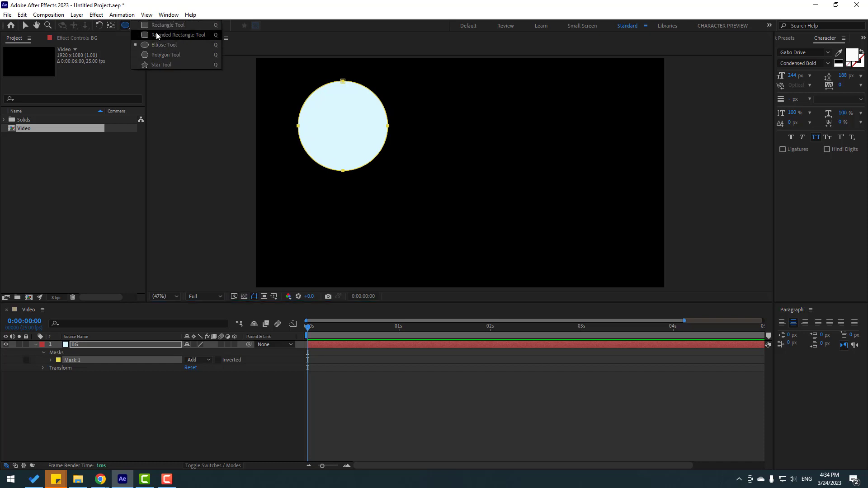
click(157, 27)
drag(451, 88, 568, 172)
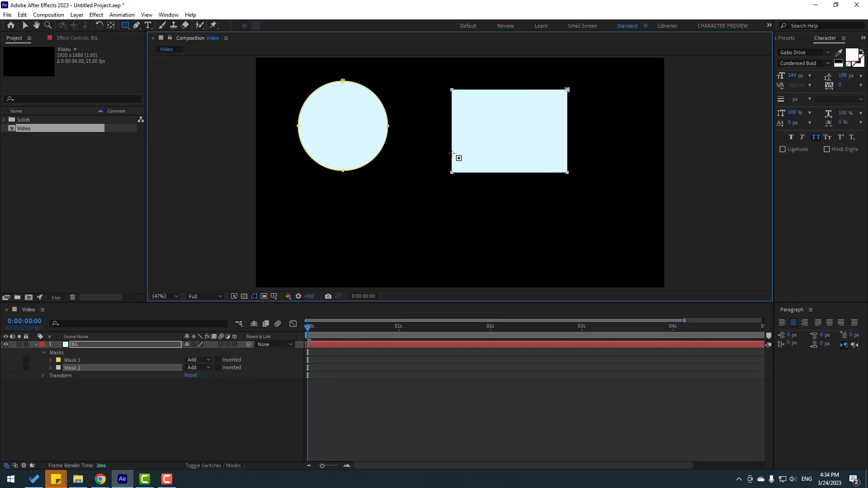
Delete Mask 2, then Mask 1, then the BG solid layer itself
click(23, 23)
click(78, 381)
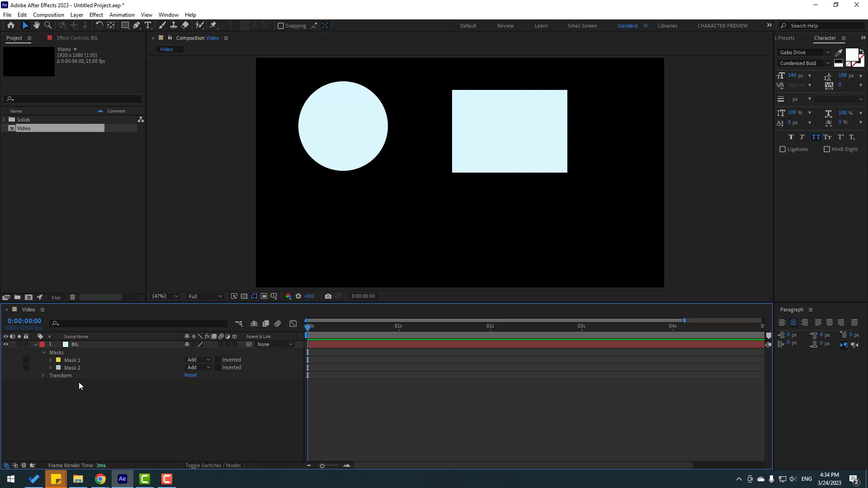
click(75, 346)
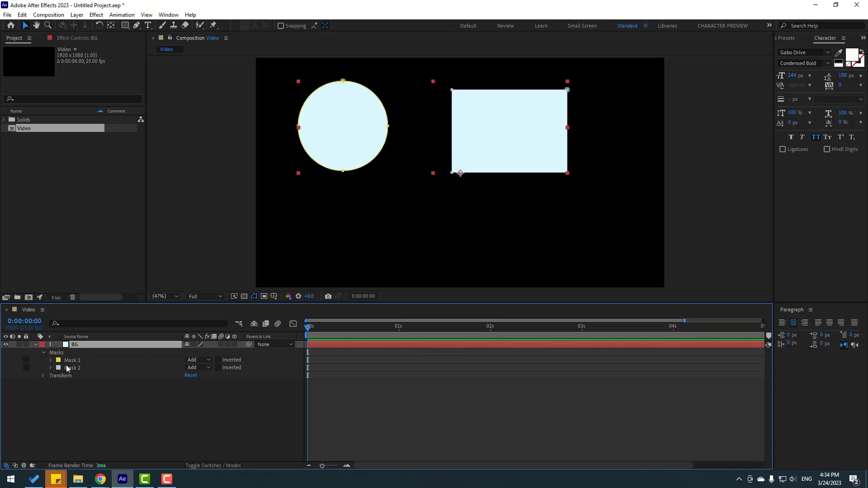
click(75, 361)
click(78, 368)
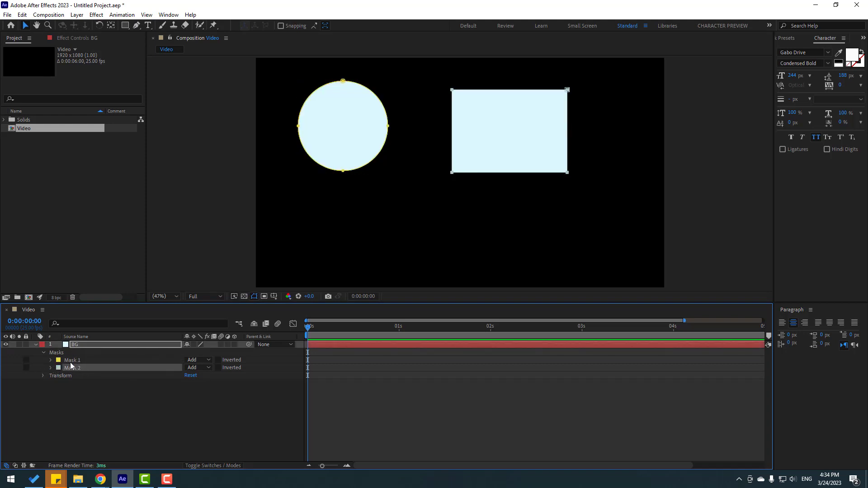
click(71, 363)
click(77, 368)
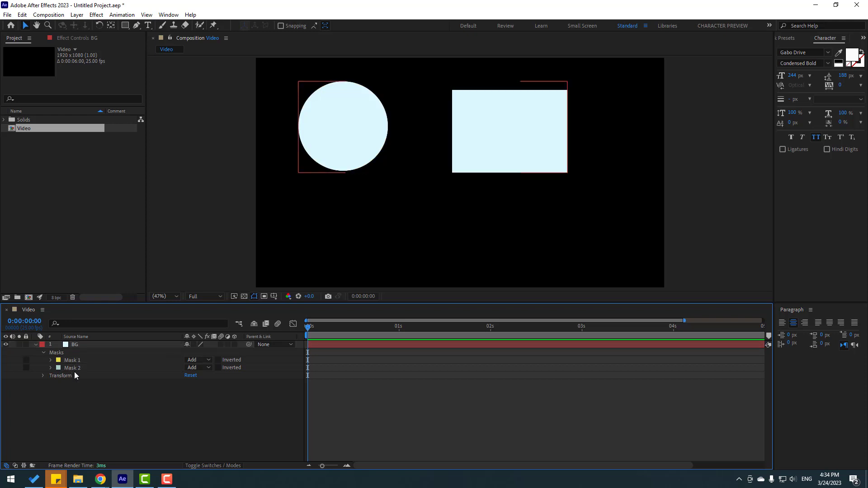
key(Delete)
click(76, 362)
key(Delete)
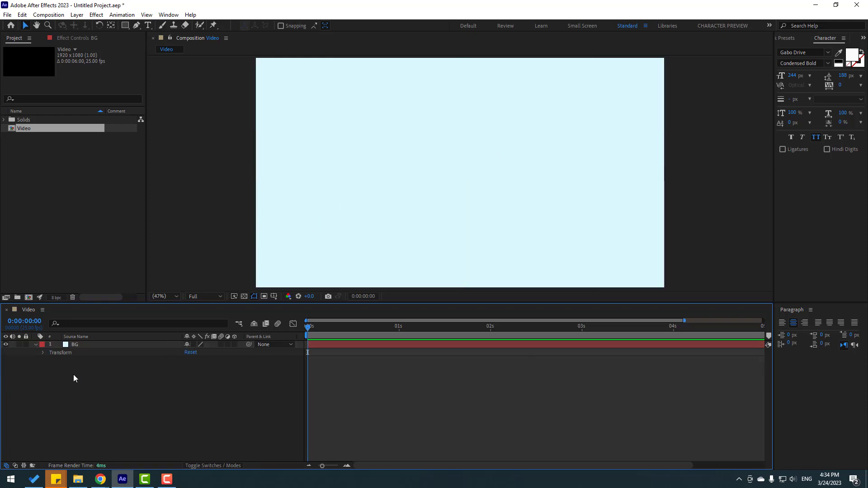
click(76, 346)
key(Delete)
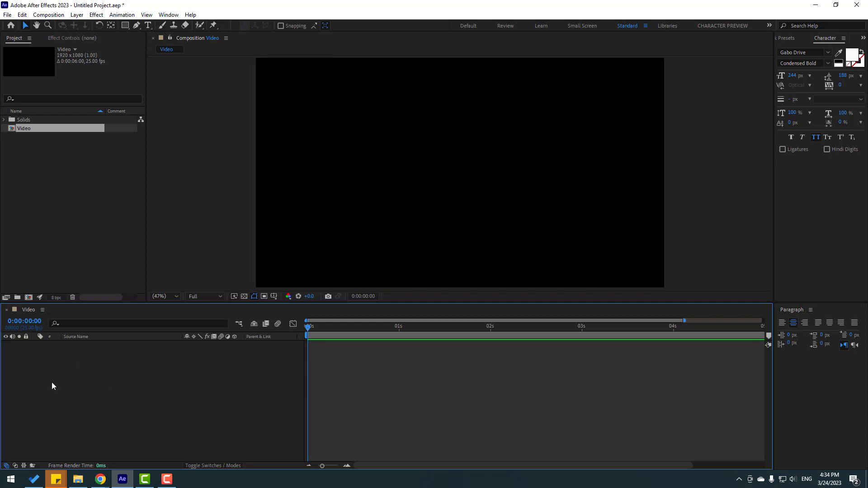
Start a new light layer named Police Light, keeping the Point light type
right_click(75, 378)
mouse_move(130, 267)
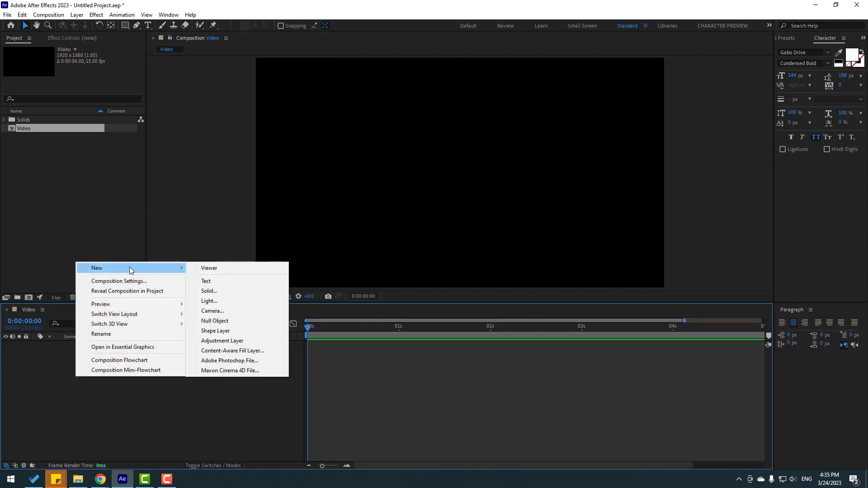
click(209, 302)
drag(432, 117, 246, 98)
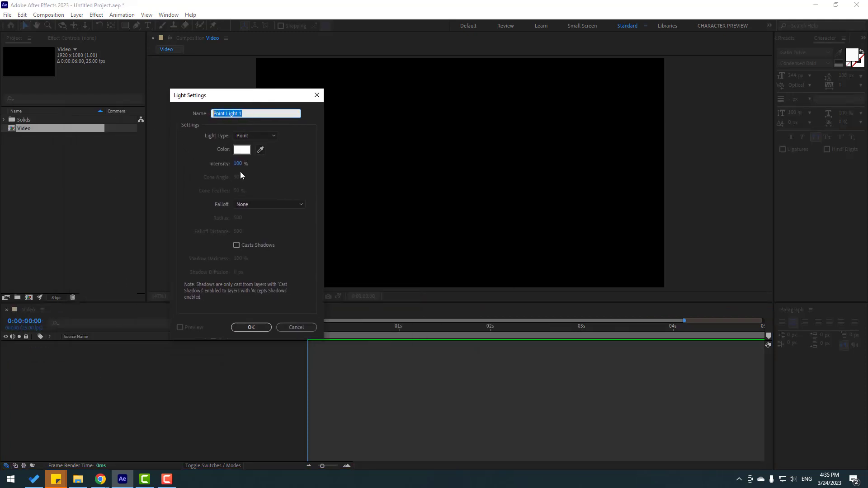
key(BackSpace)
text(Police Light)
click(265, 137)
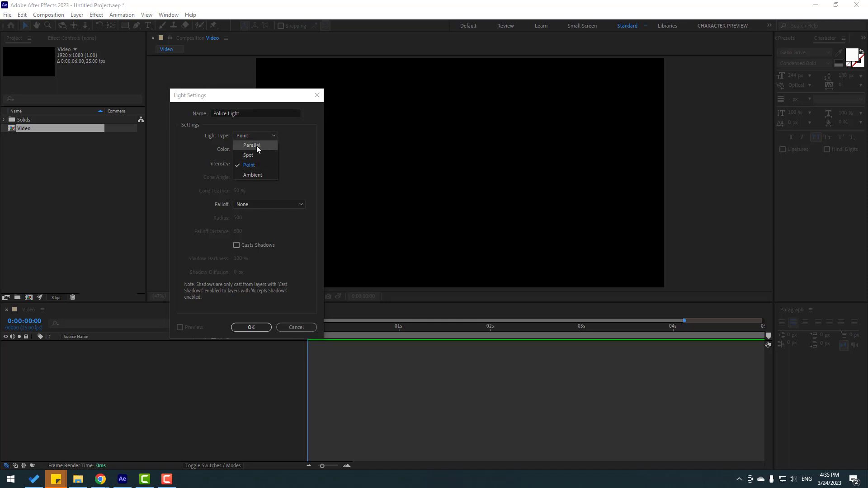
click(245, 136)
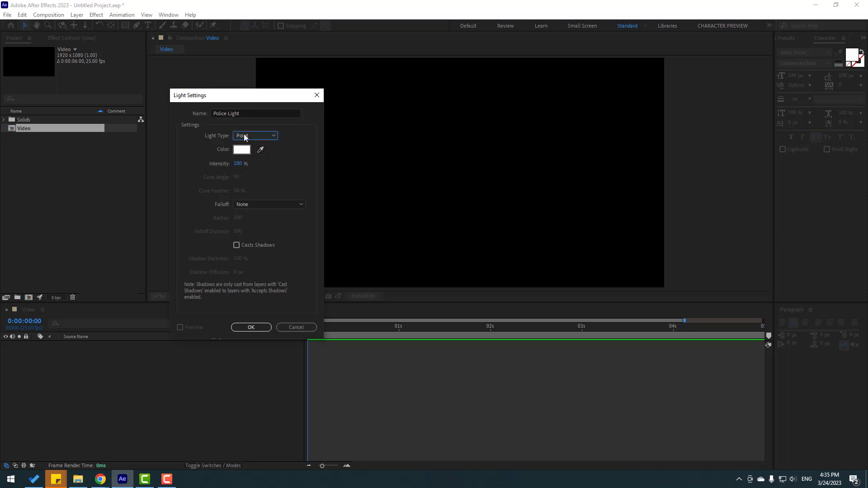
Give the light a bright red colour (FF2828) with falloff None and create it
click(241, 150)
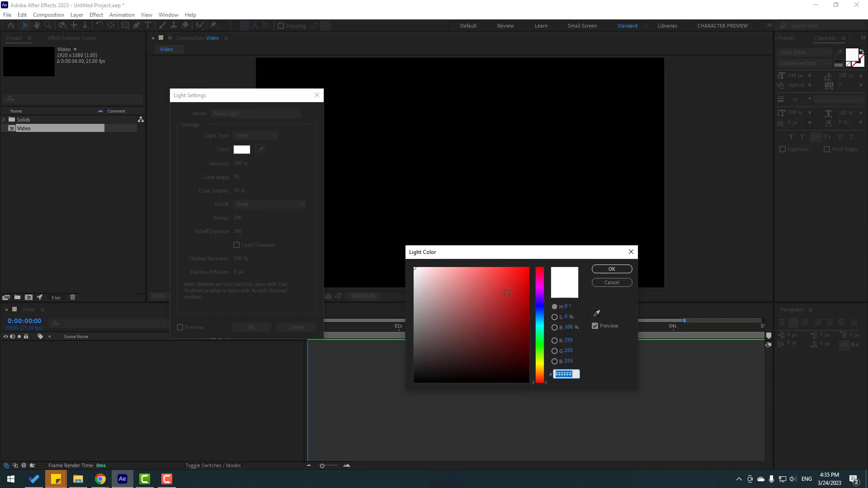
drag(508, 294, 510, 248)
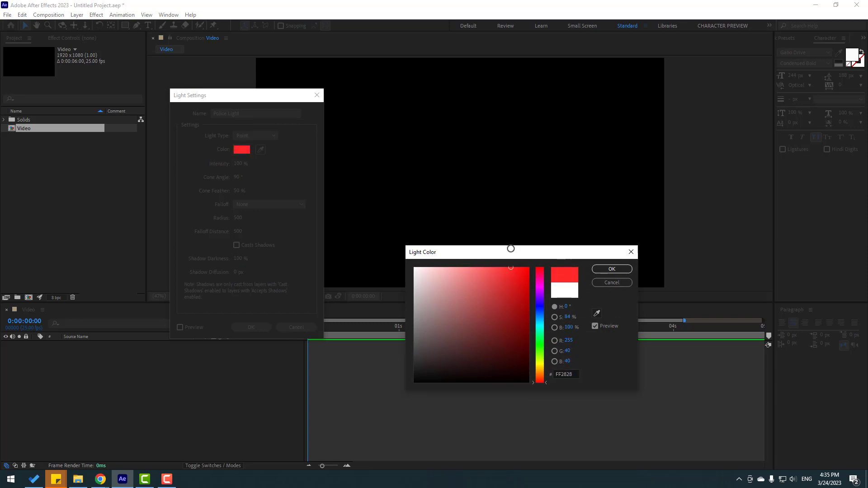
click(611, 270)
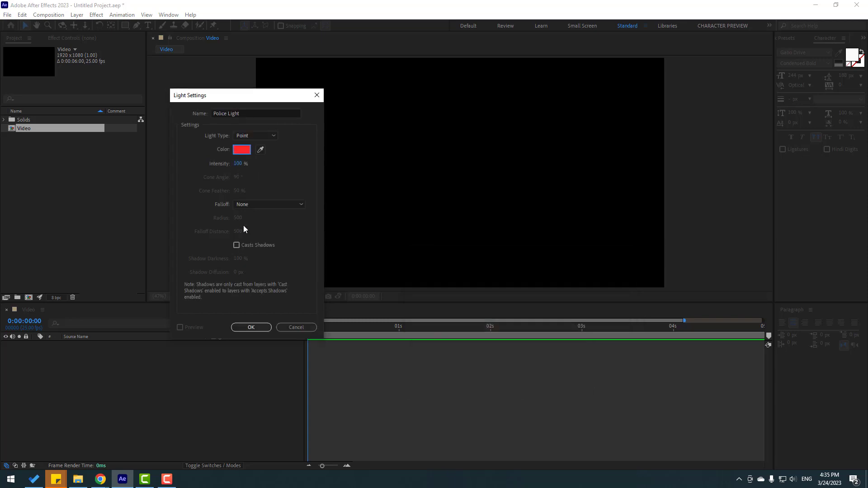
click(260, 205)
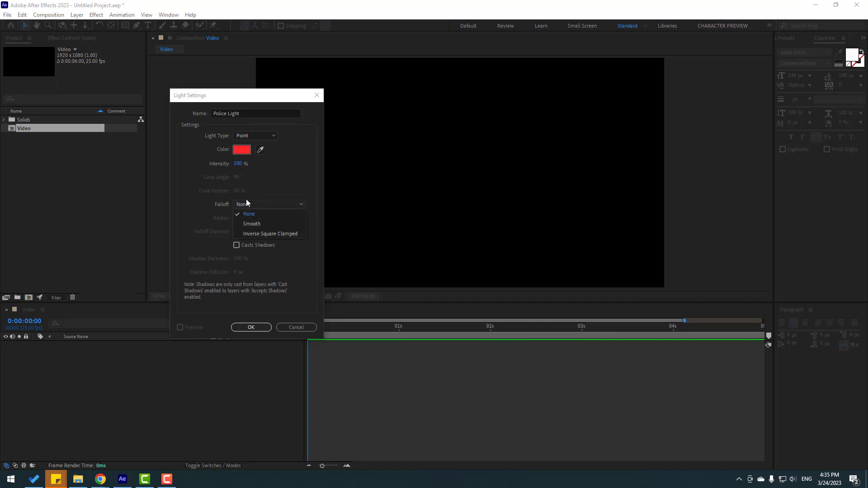
click(249, 214)
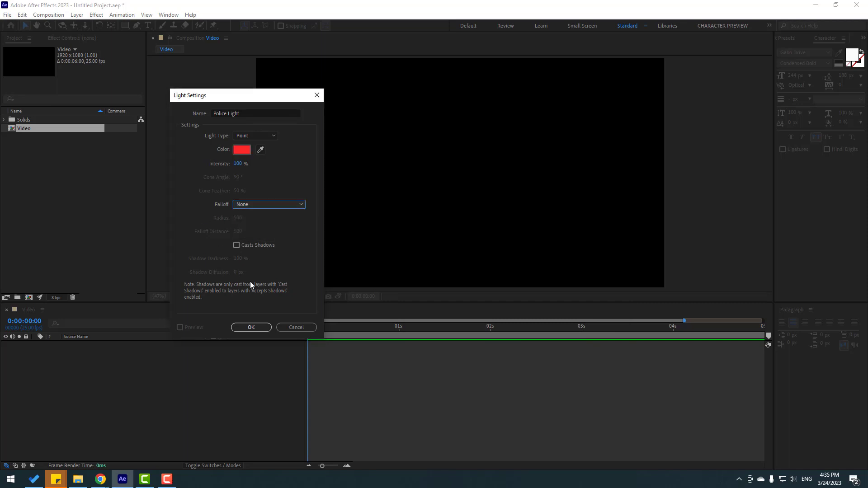
click(248, 332)
click(126, 357)
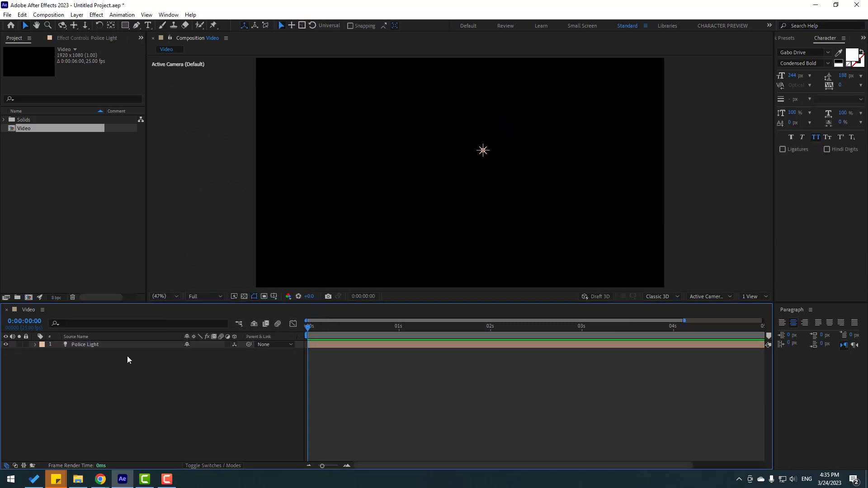
Draw a pink rectangle, make Shape Layer 1 3D, and shift Police Light along X
click(125, 25)
drag(345, 110, 434, 211)
click(25, 26)
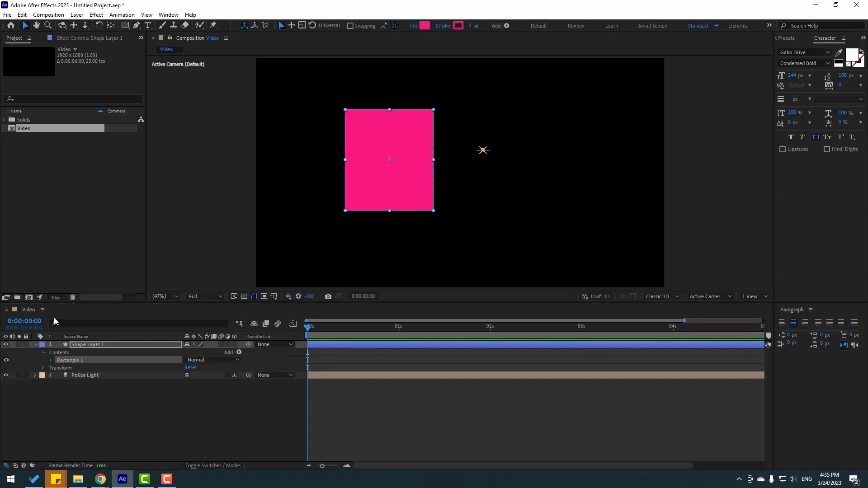
click(36, 345)
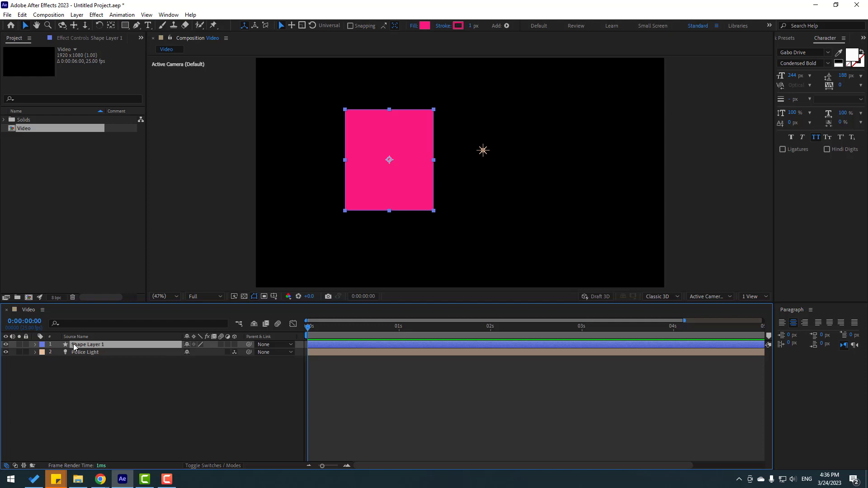
click(235, 345)
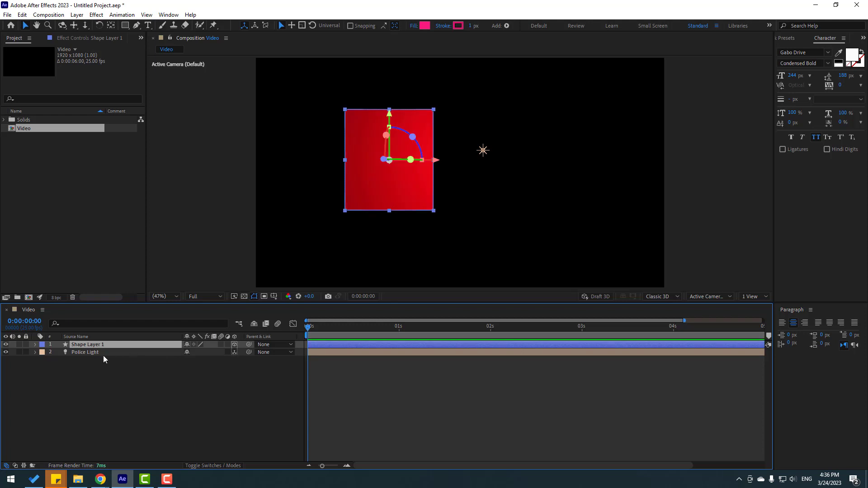
click(89, 355)
drag(532, 154, 554, 170)
Switch to Custom View 1 and raise the Police Light along its Y axis
click(698, 299)
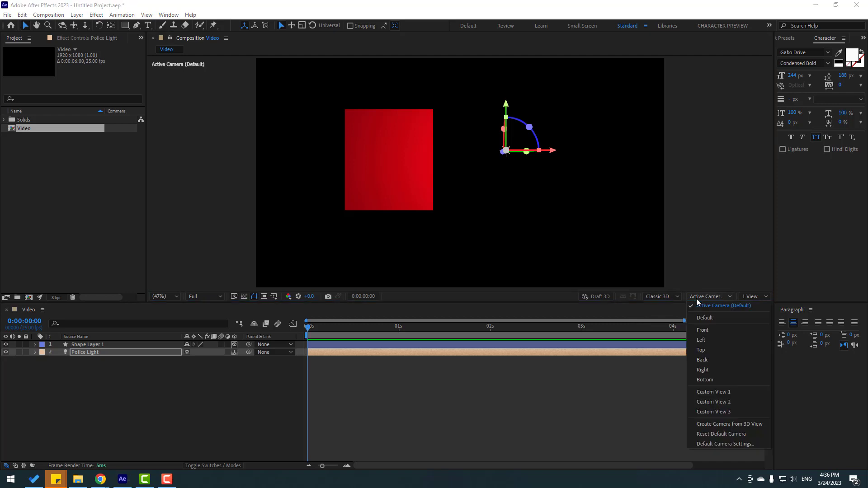
click(724, 395)
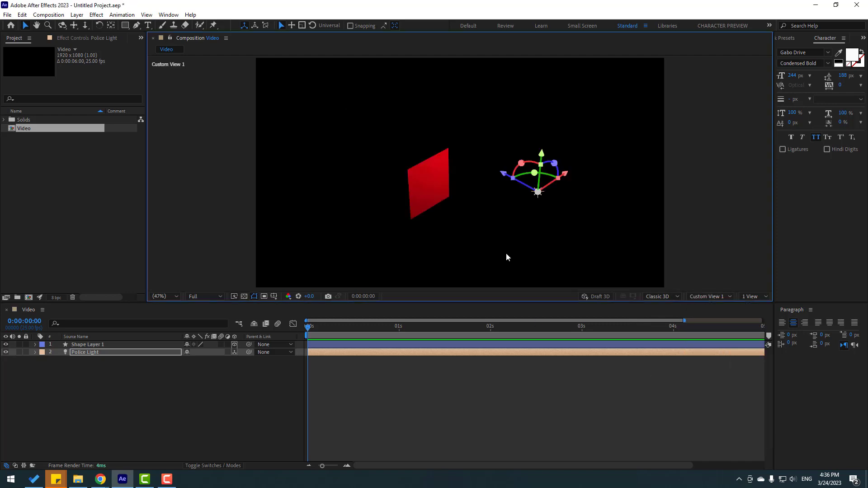
mouse_move(540, 157)
mouse_down()
mouse_move(530, 107)
mouse_move(530, 160)
mouse_move(532, 131)
mouse_move(532, 151)
mouse_up()
Duplicate Shape Layer 1, push the copy back along Z and stretch it into a strip
click(93, 346)
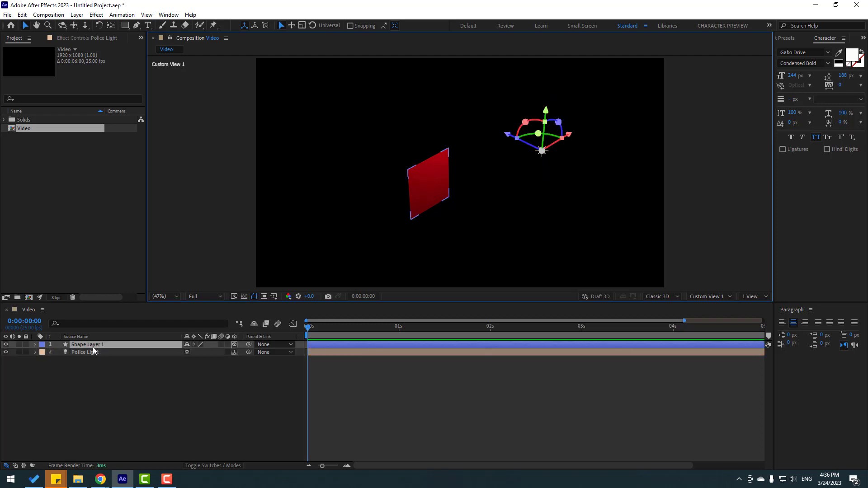
key(ctrl+d)
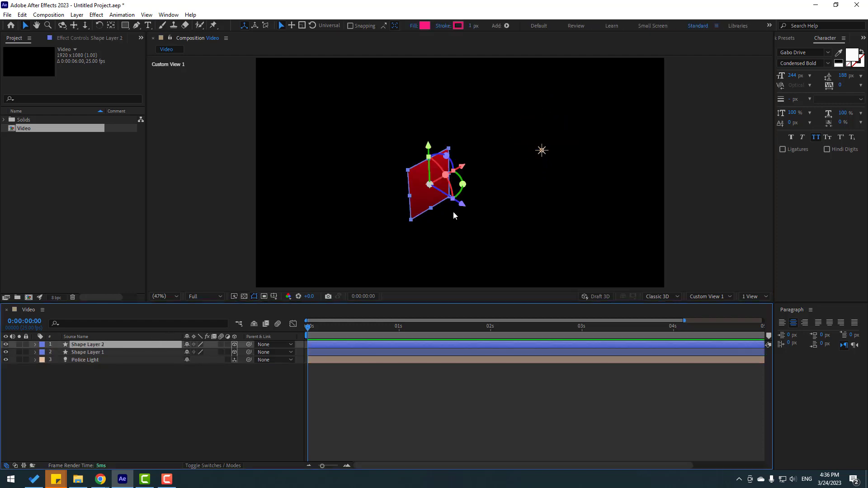
drag(461, 203, 406, 171)
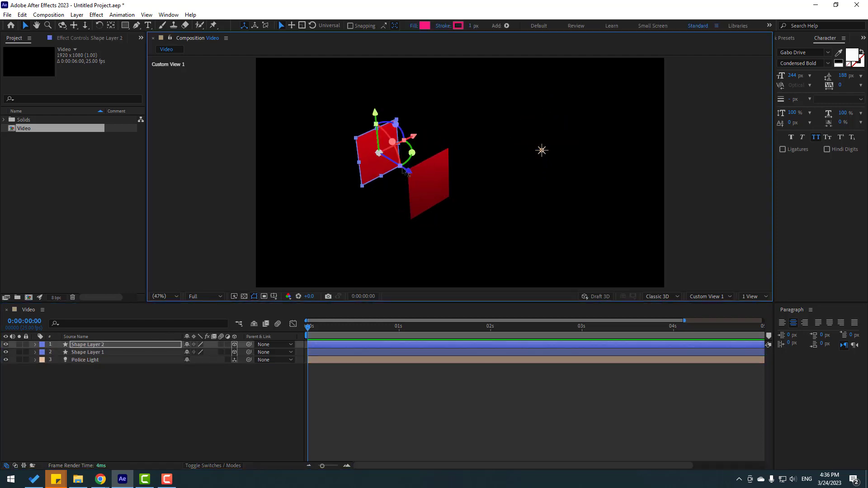
drag(364, 190, 354, 208)
click(362, 380)
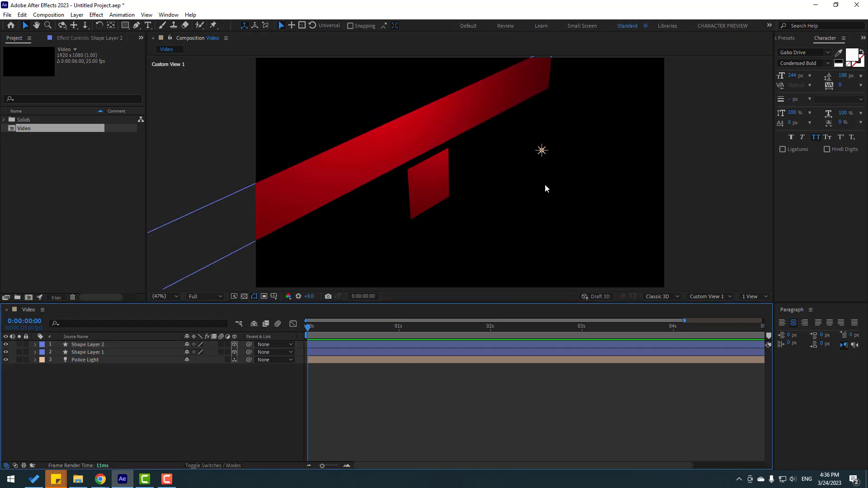
click(70, 361)
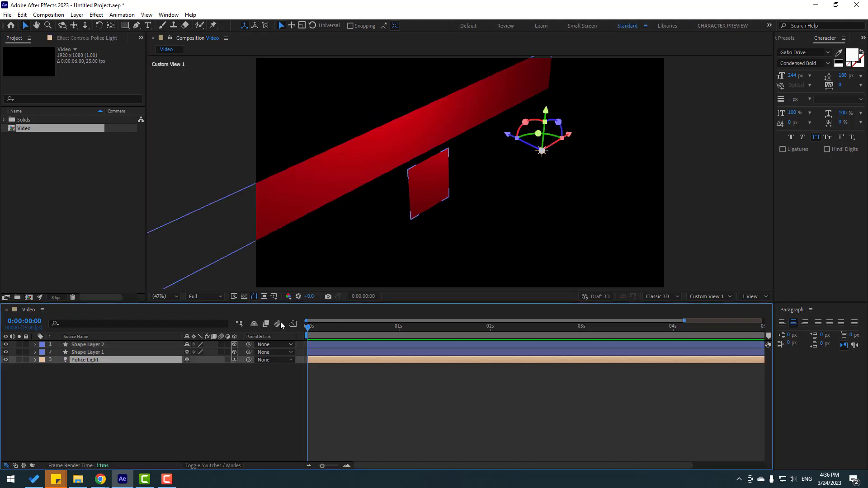
Adjust the Police Light's intensity and set its falloff to Inverse Square Clamped
click(35, 361)
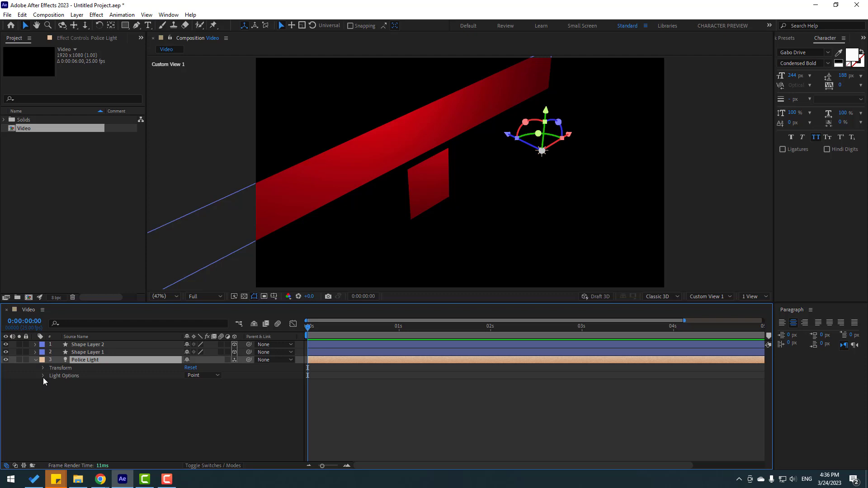
click(43, 376)
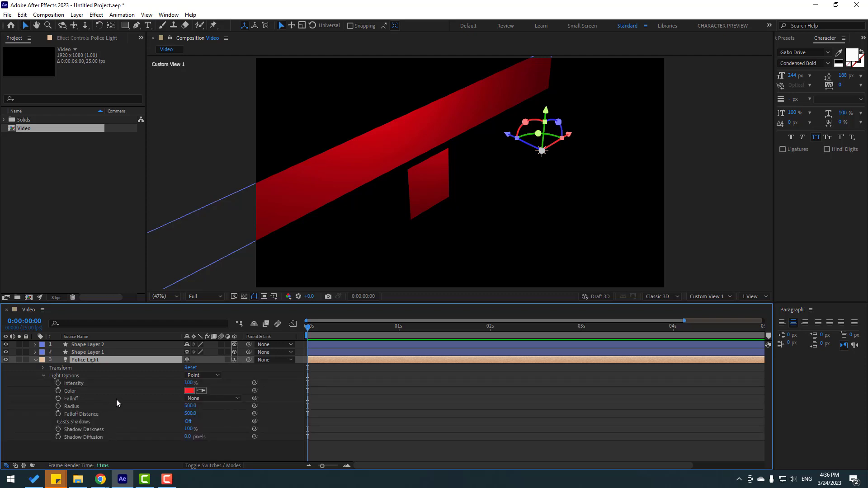
drag(190, 383, 195, 405)
click(201, 400)
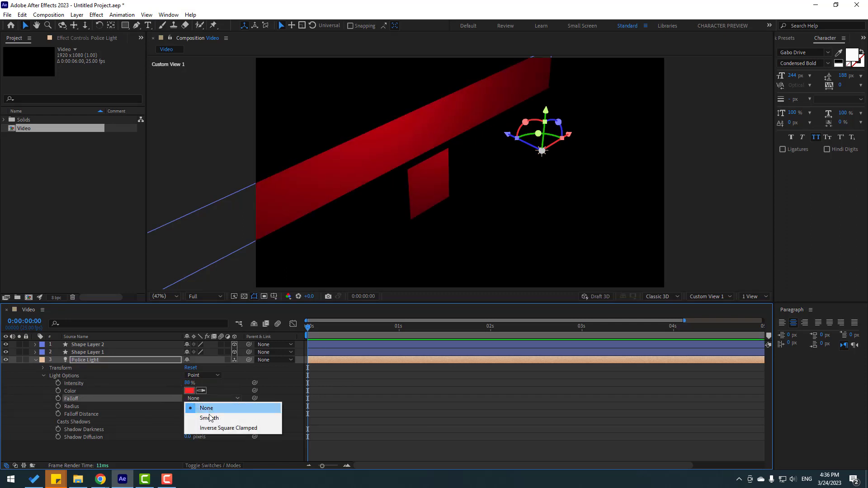
click(208, 418)
click(206, 400)
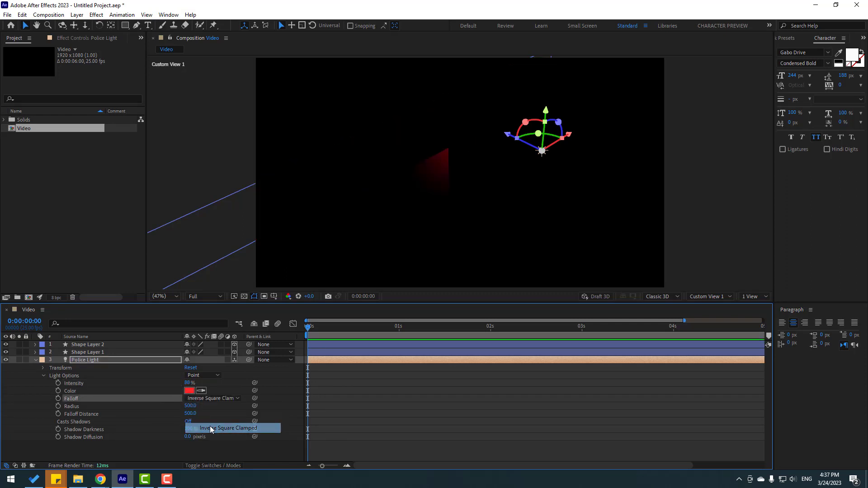
click(206, 427)
Reposition the light, raise its Radius to 741, and select all three layers
drag(546, 111, 445, 190)
drag(533, 167, 498, 145)
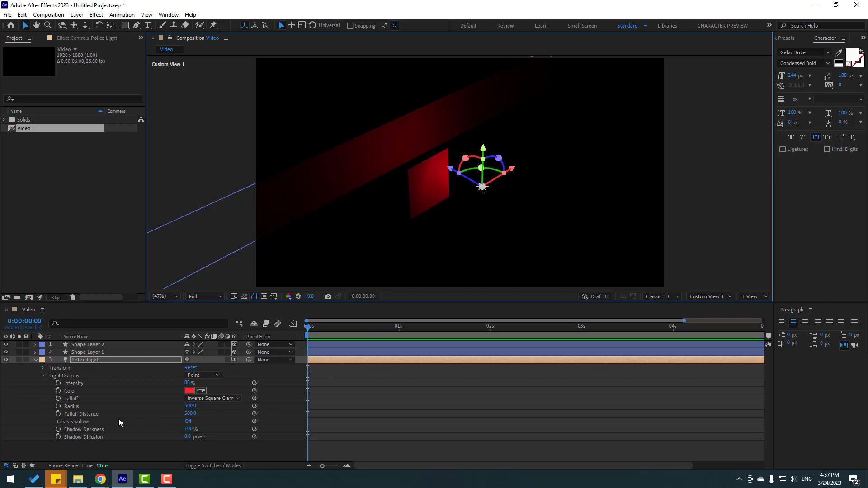
drag(187, 406, 285, 392)
click(35, 360)
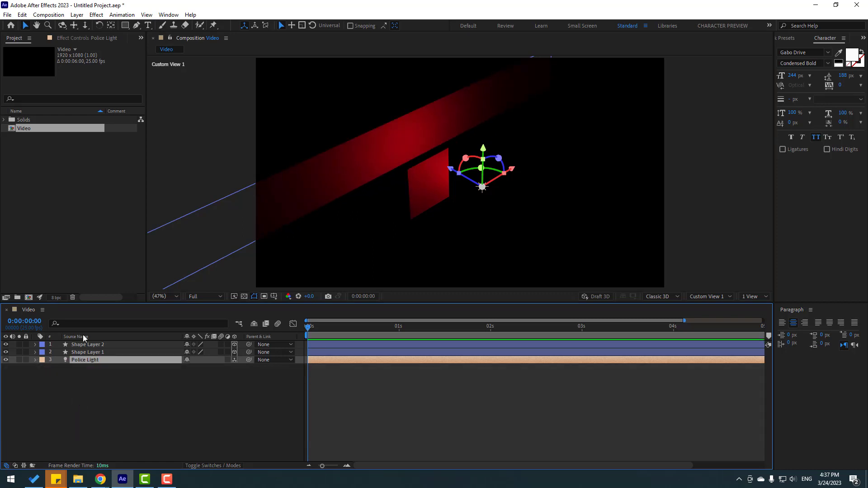
drag(76, 396, 109, 303)
Delete the three layers, then add Null 1 and nudge it slightly upward
key(Delete)
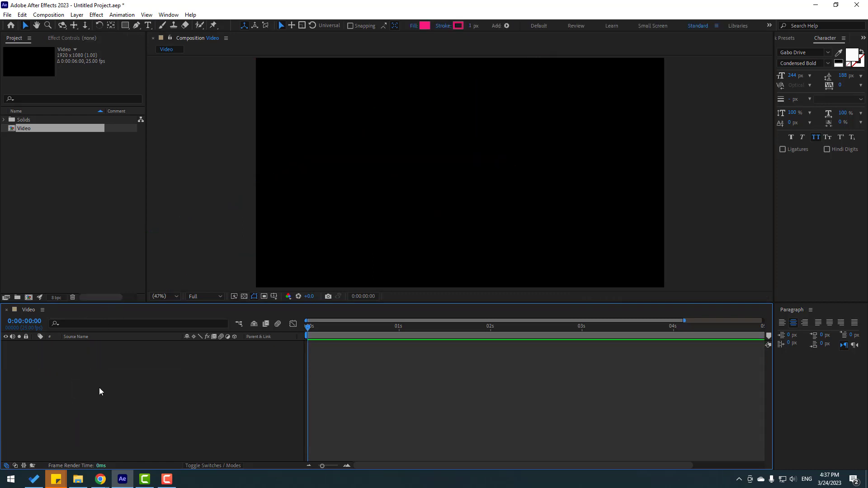
right_click(98, 391)
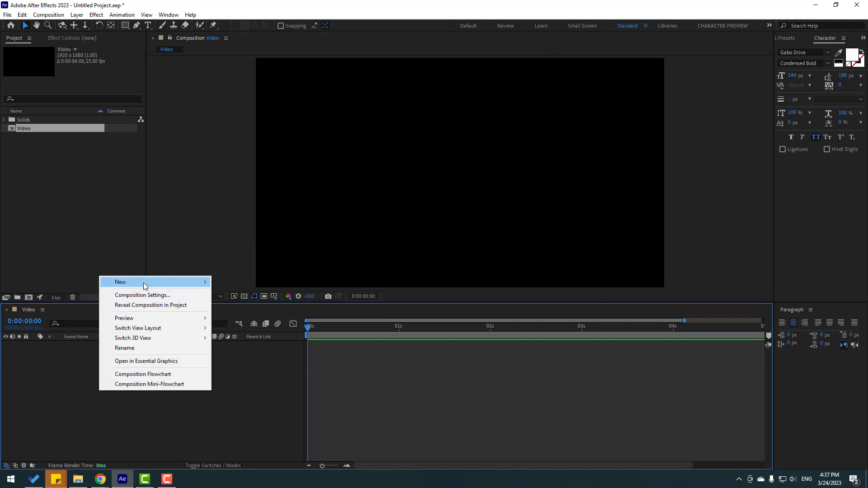
mouse_move(144, 280)
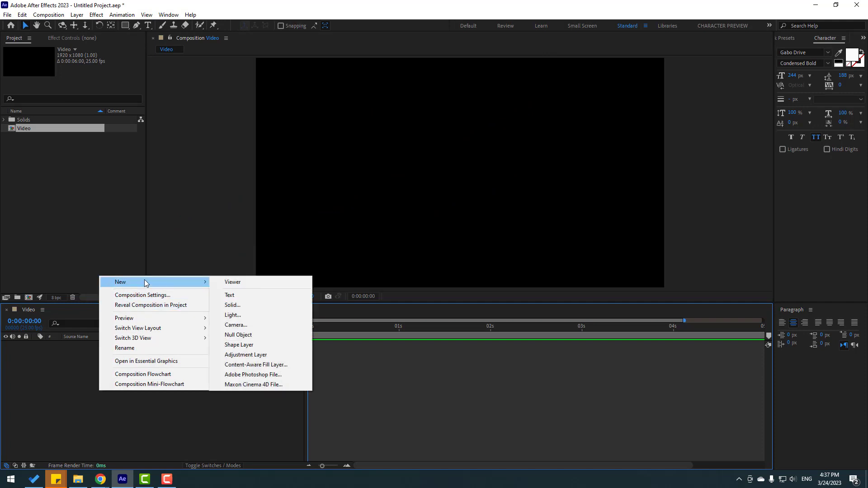
click(248, 337)
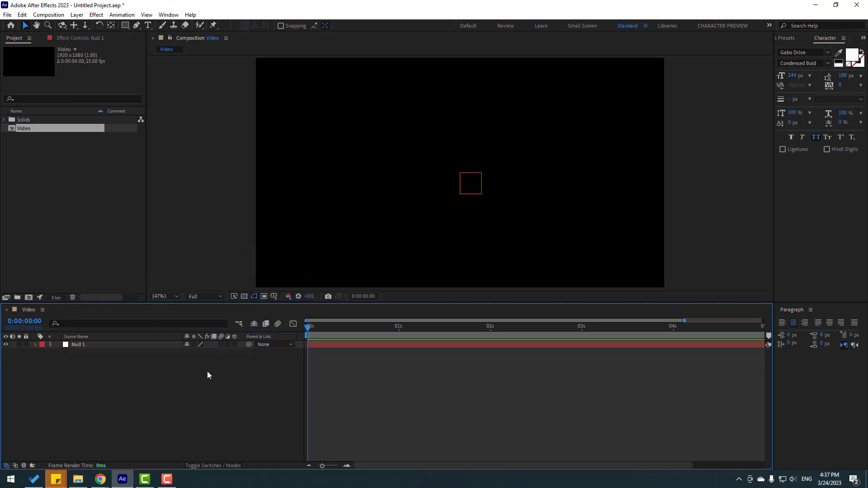
click(473, 190)
drag(472, 206, 475, 189)
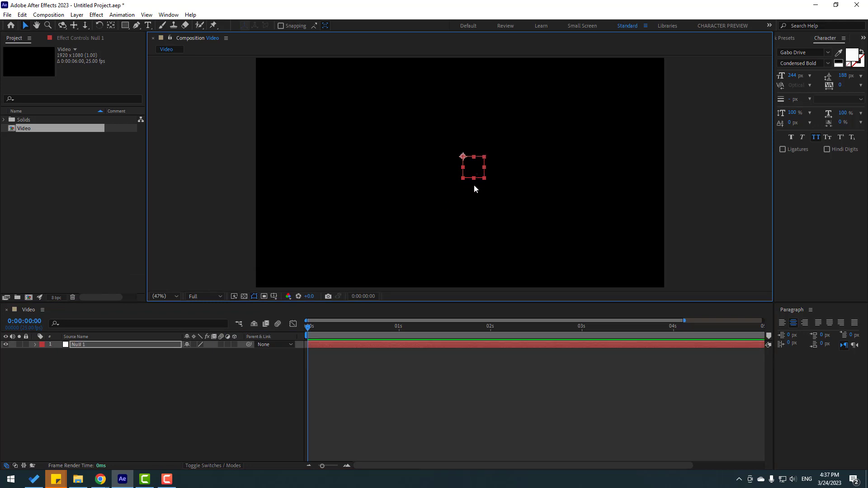
click(90, 401)
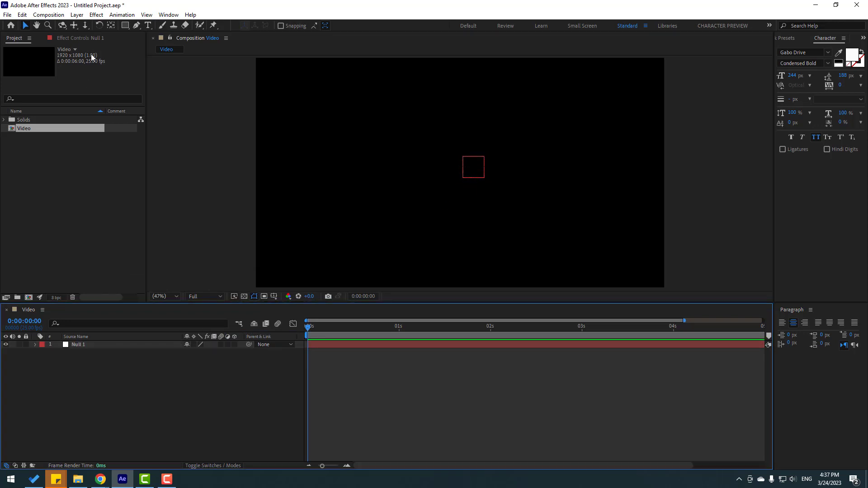
click(125, 25)
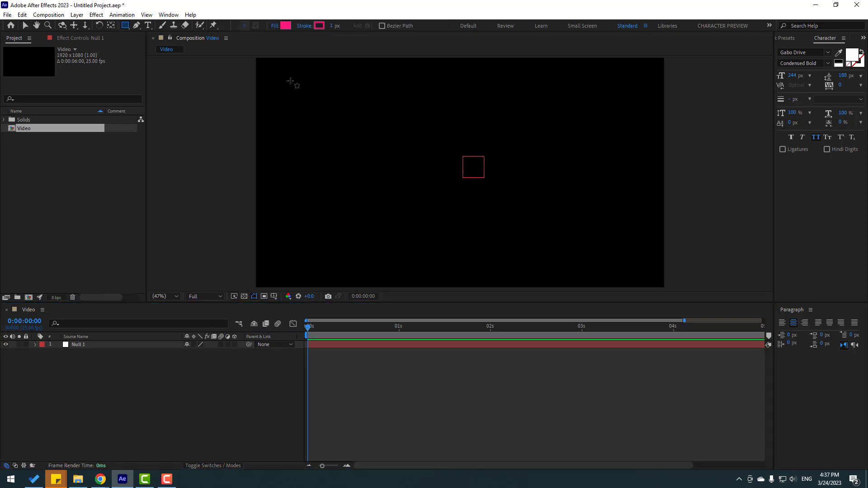
Draw three pink rectangles at top-left, top-right and lower-left, then collapse their layers
drag(288, 77, 323, 114)
click(159, 419)
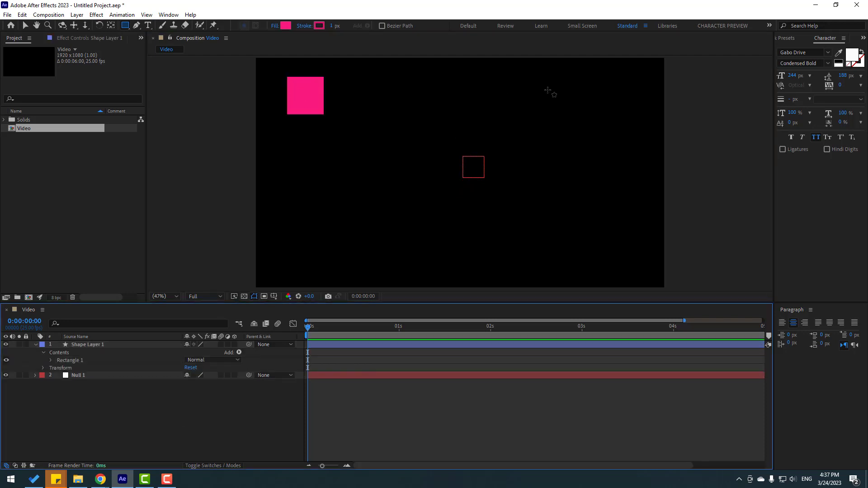
drag(552, 88, 600, 139)
click(163, 448)
drag(343, 181, 384, 239)
key(v)
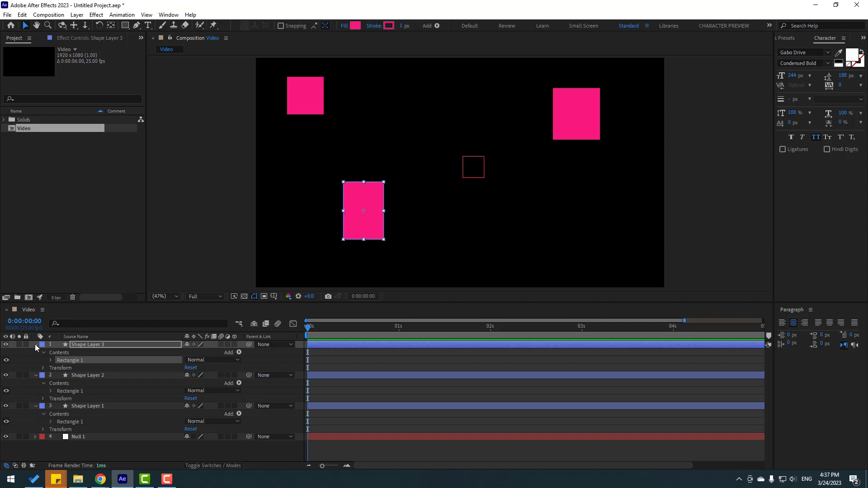
click(35, 345)
click(35, 353)
click(35, 360)
click(406, 142)
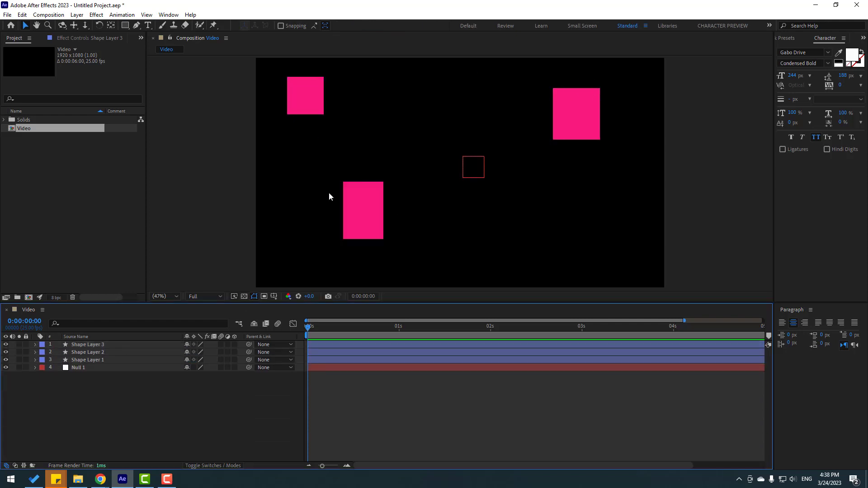
Shift all three shape layers together horizontally via X Position, then reselect them
click(87, 360)
shift+click(85, 345)
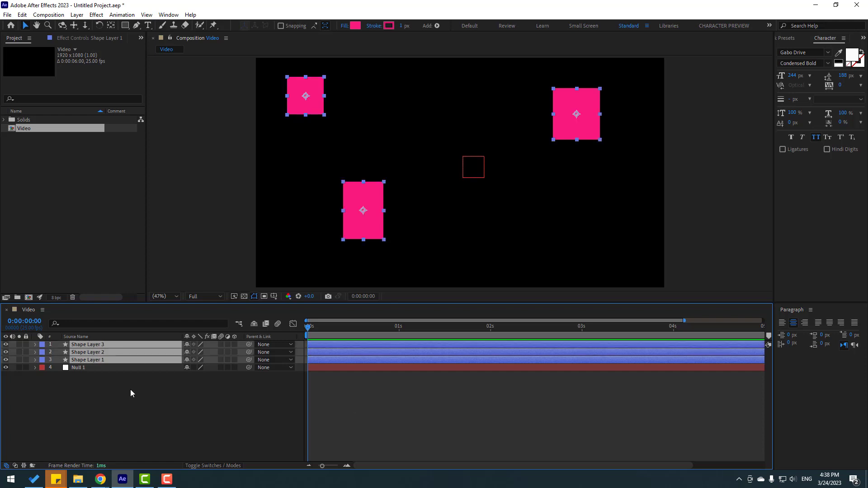
key(p)
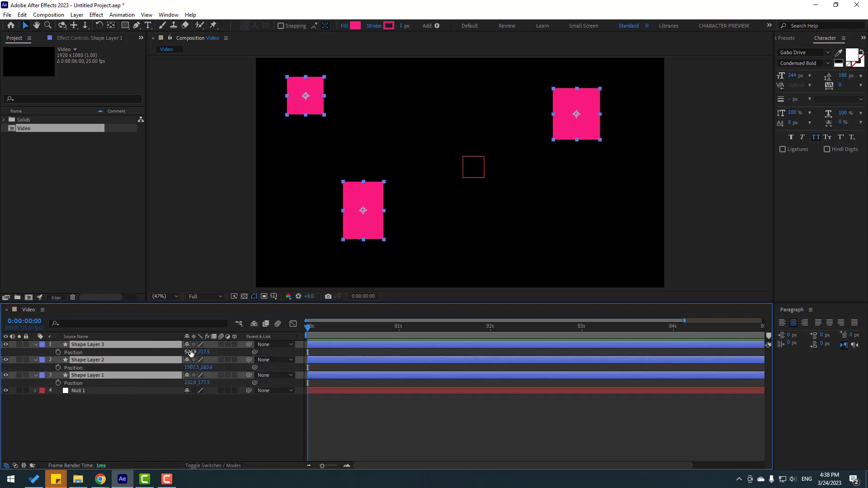
drag(196, 352, 36, 349)
key(p)
click(77, 405)
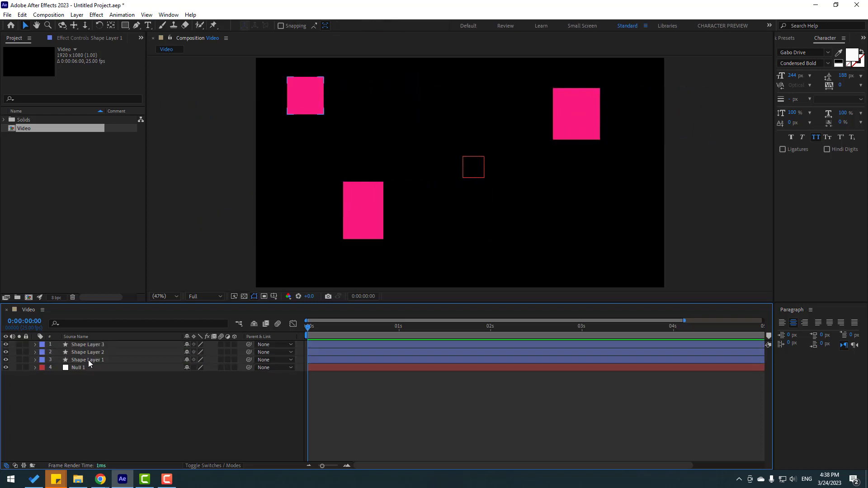
click(89, 359)
shift+click(92, 352)
shift+click(89, 345)
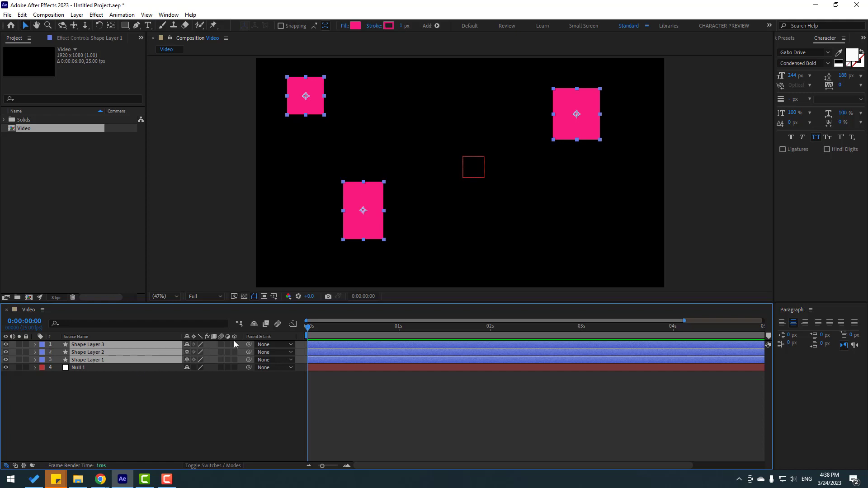
Parent the three shapes to Null 1, move the null down-right, and select all four layers
drag(248, 345, 72, 370)
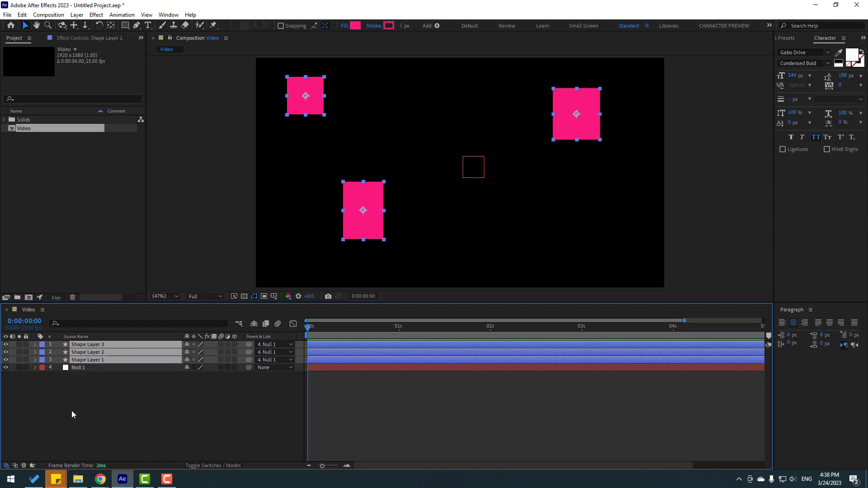
click(77, 368)
drag(473, 164, 497, 207)
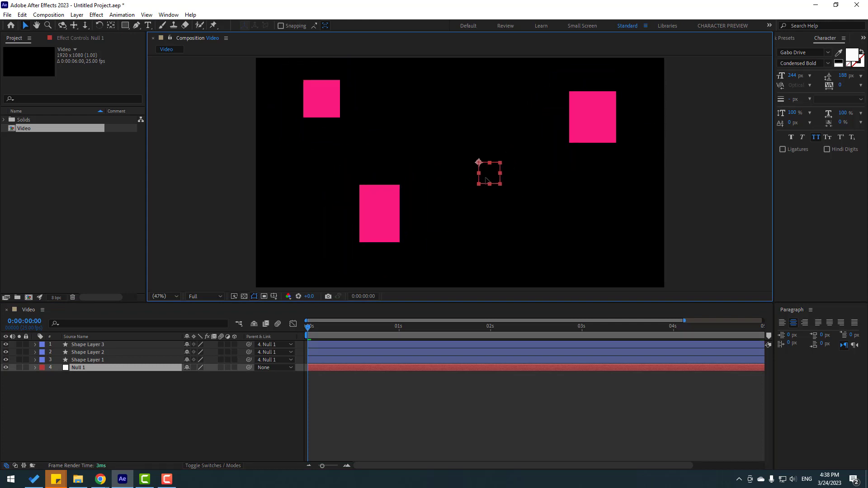
drag(93, 418, 53, 285)
Delete the four existing layers and add a new empty shape layer
key(Delete)
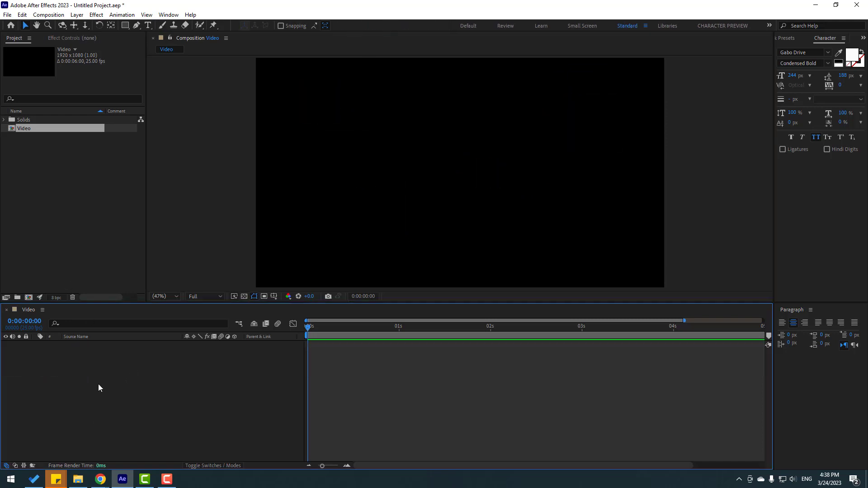
right_click(83, 379)
mouse_move(130, 268)
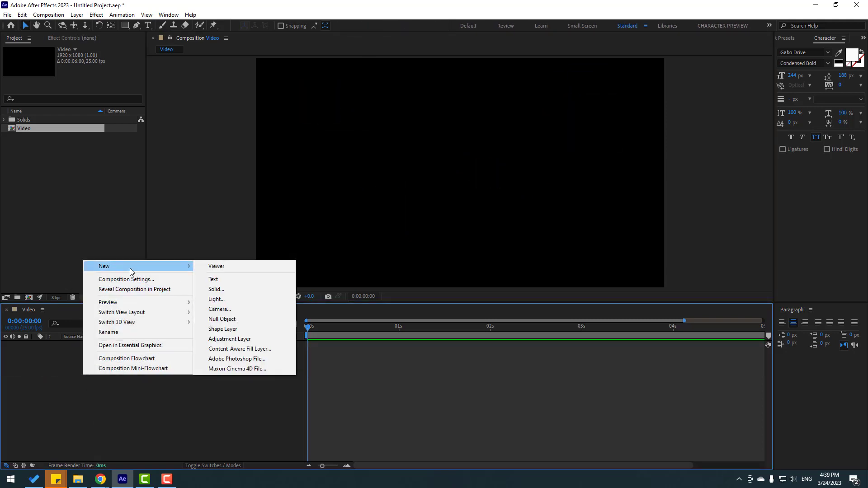
click(229, 332)
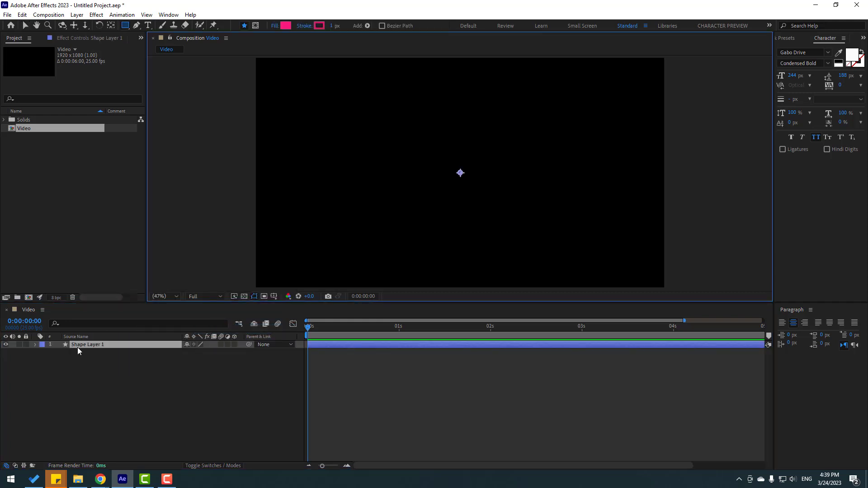
Add an ellipse path to the shape layer with a 21 px stroke
click(367, 26)
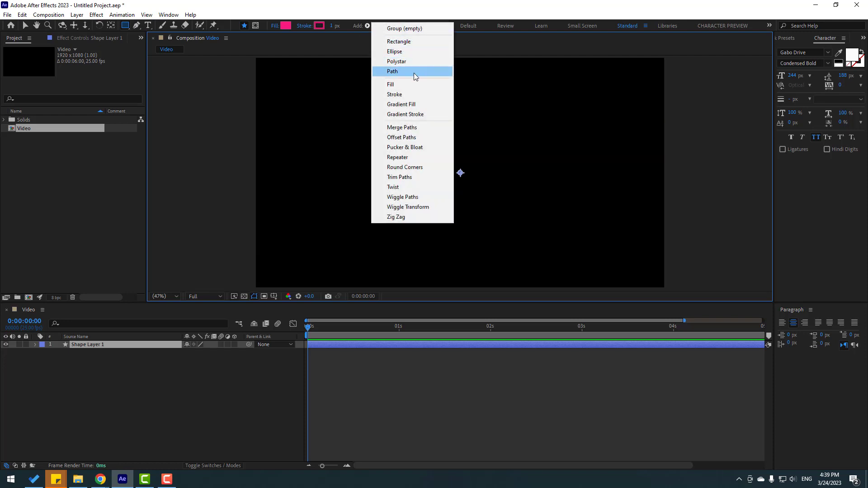
click(405, 51)
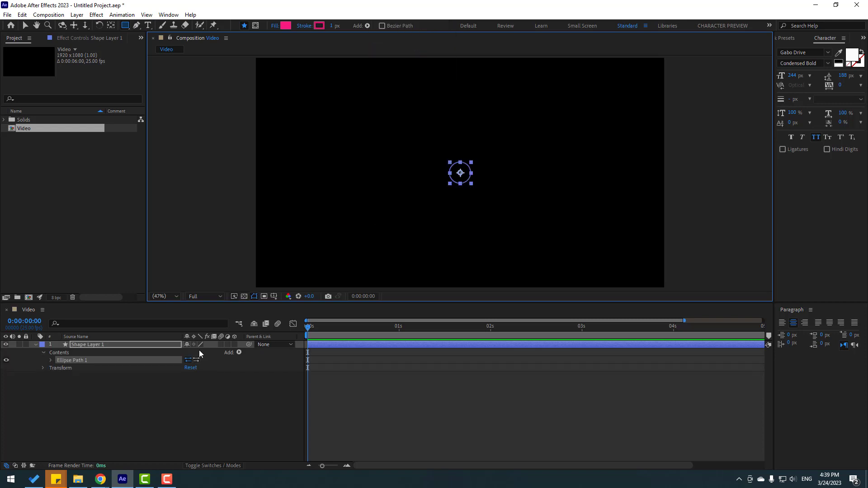
click(368, 25)
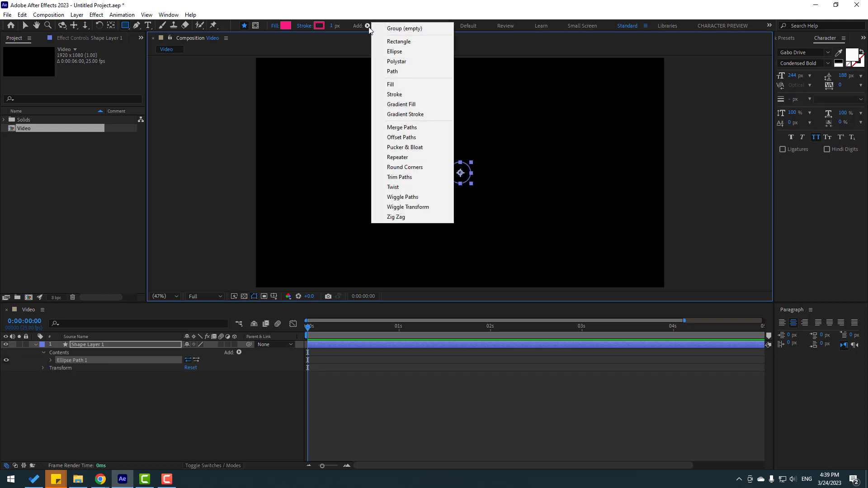
click(398, 95)
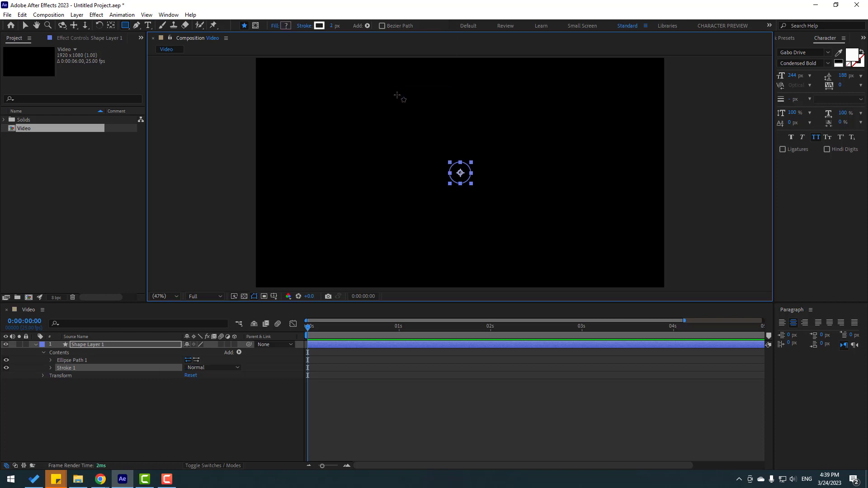
drag(333, 26, 366, 43)
Give the circle a bright red fill, then delete its shape layer
click(367, 26)
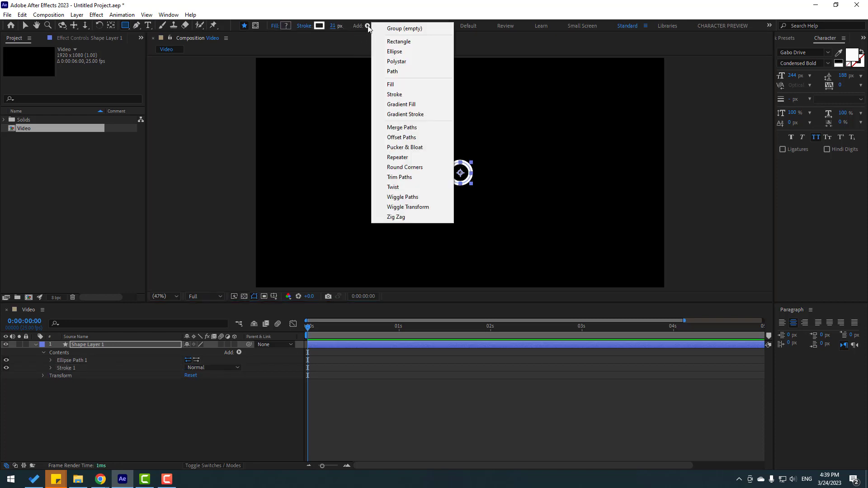
click(404, 87)
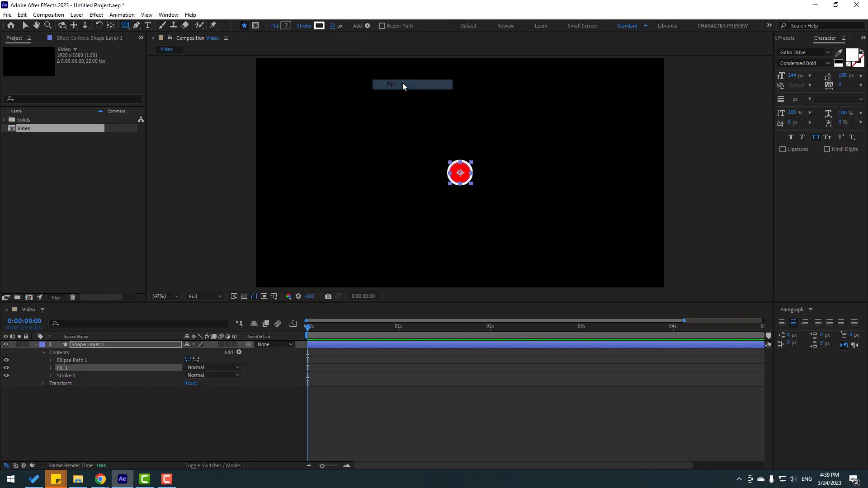
click(285, 26)
mouse_move(501, 327)
mouse_down()
mouse_move(436, 273)
mouse_move(477, 286)
mouse_move(504, 277)
mouse_up()
click(612, 269)
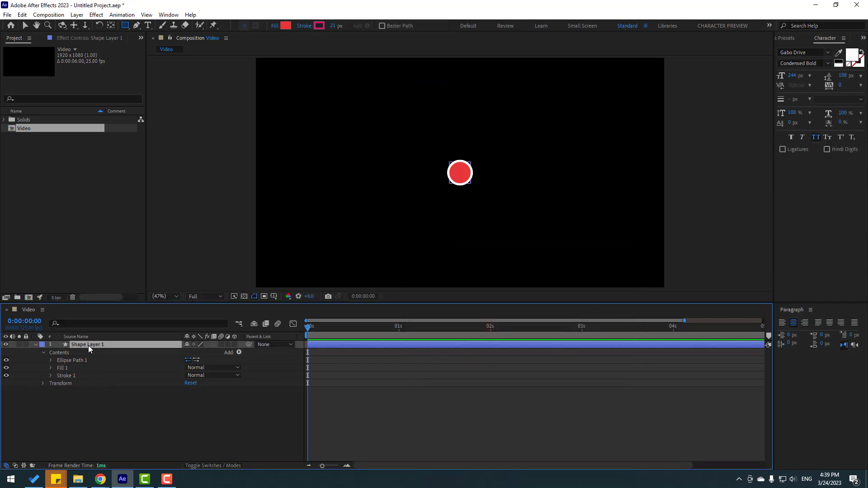
key(Delete)
Add a new adjustment layer to the composition
right_click(95, 393)
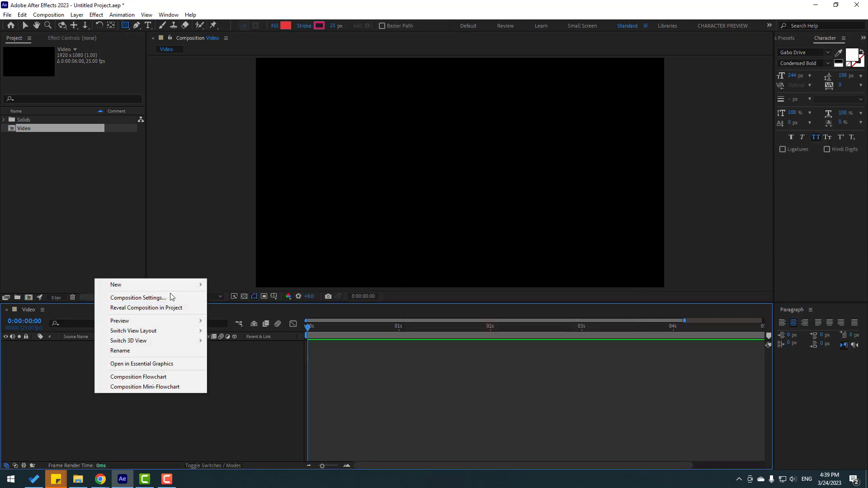
mouse_move(164, 289)
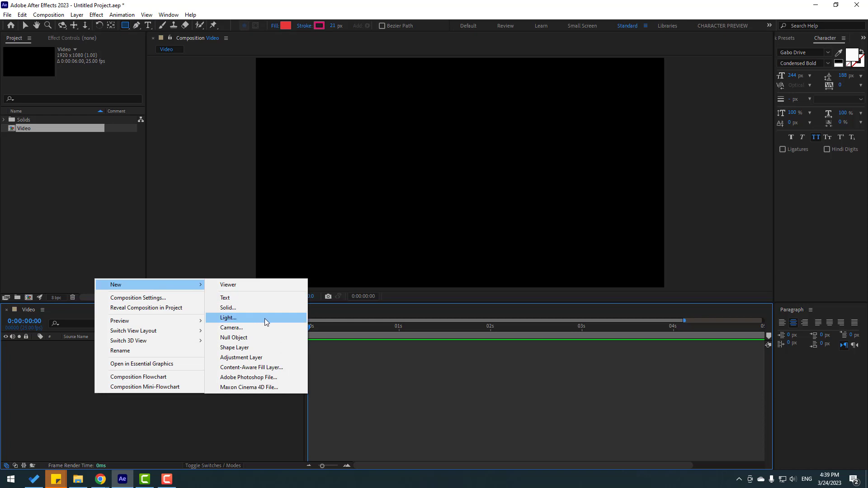
click(252, 358)
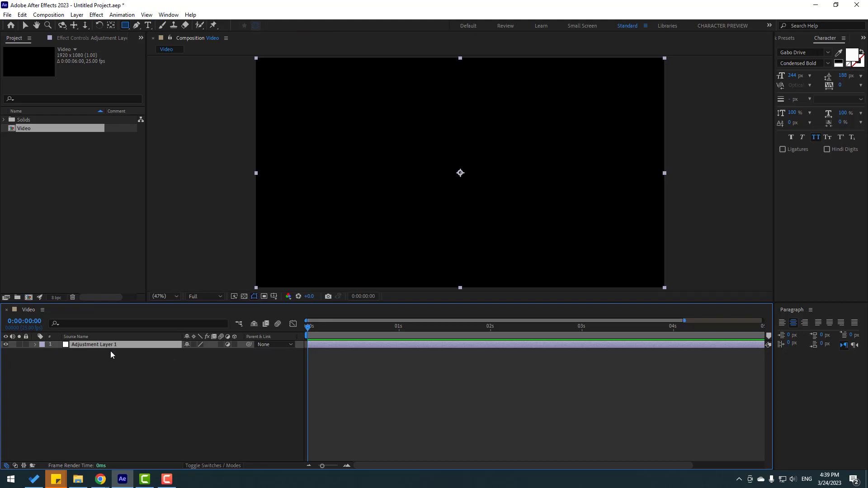
click(127, 375)
Draw two red rectangles side by side, one left of centre and one to its right
click(125, 26)
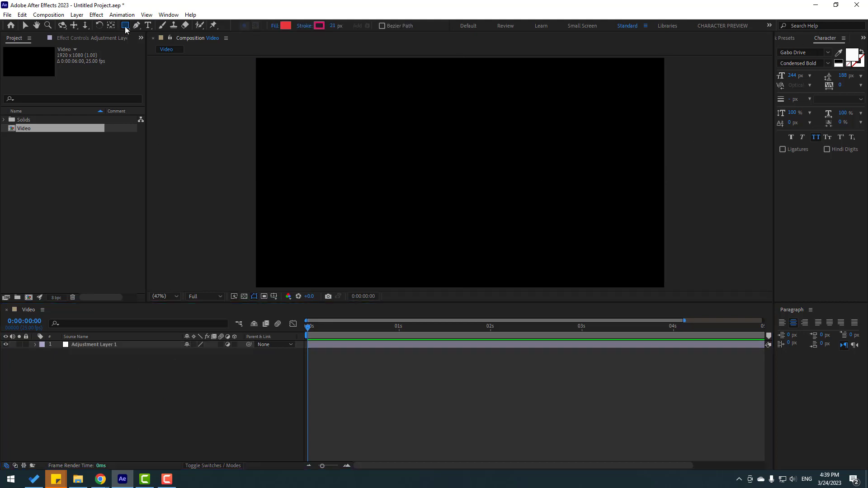
drag(338, 155, 410, 221)
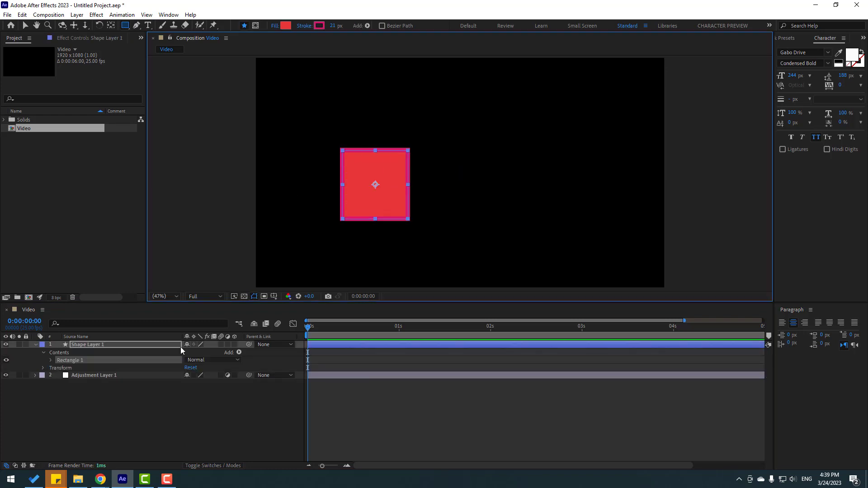
drag(454, 145, 538, 231)
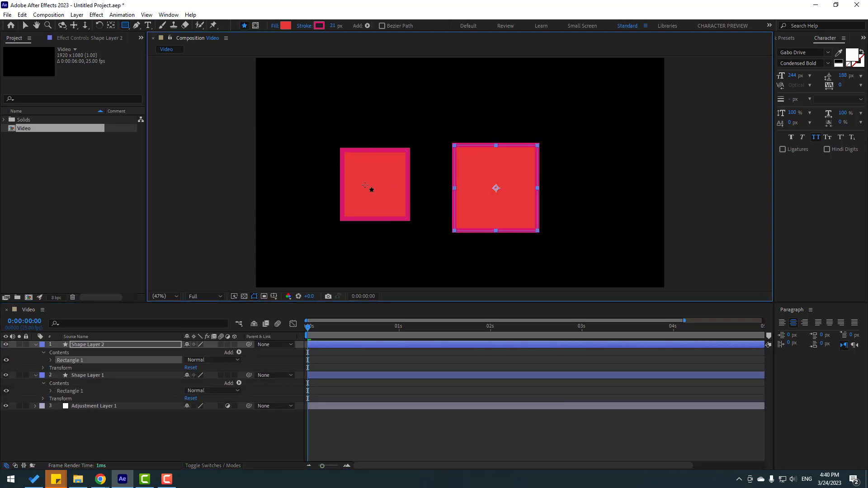
Collapse both shape layers and drag Adjustment Layer 1 to the top of the stack
key(v)
click(36, 345)
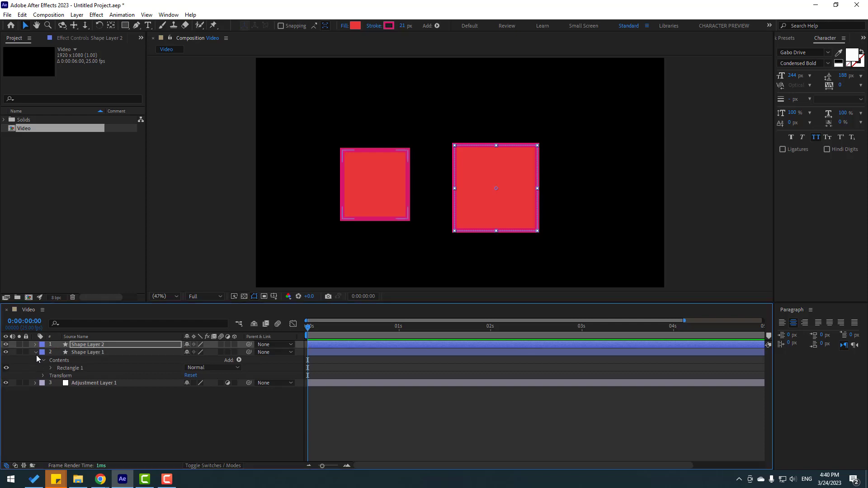
click(36, 353)
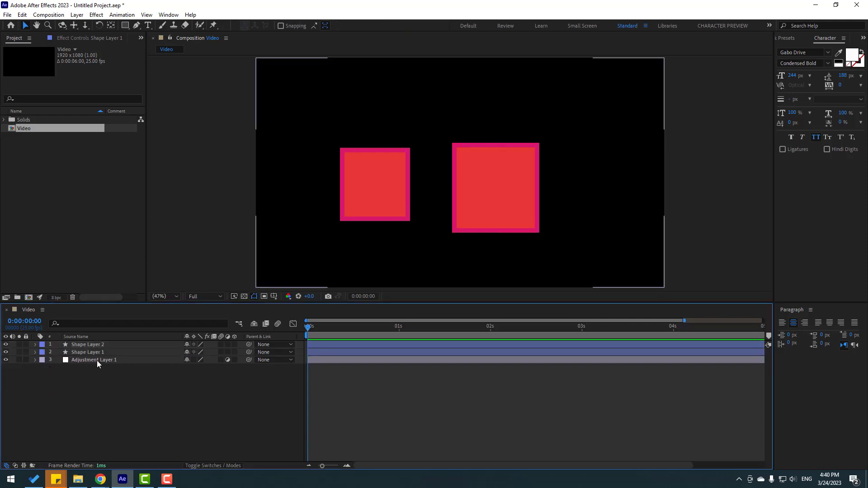
drag(97, 360, 113, 346)
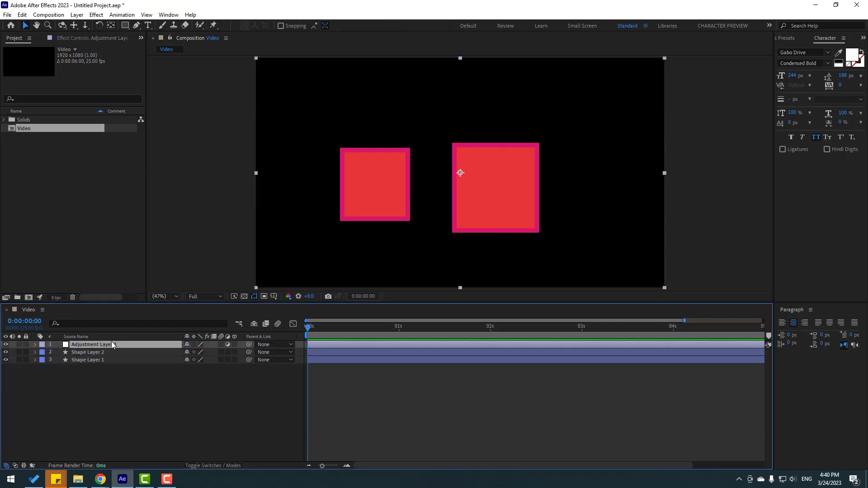
Apply Gaussian Blur to Adjustment Layer 1 and raise its blurriness until both squares blur
click(786, 39)
click(803, 49)
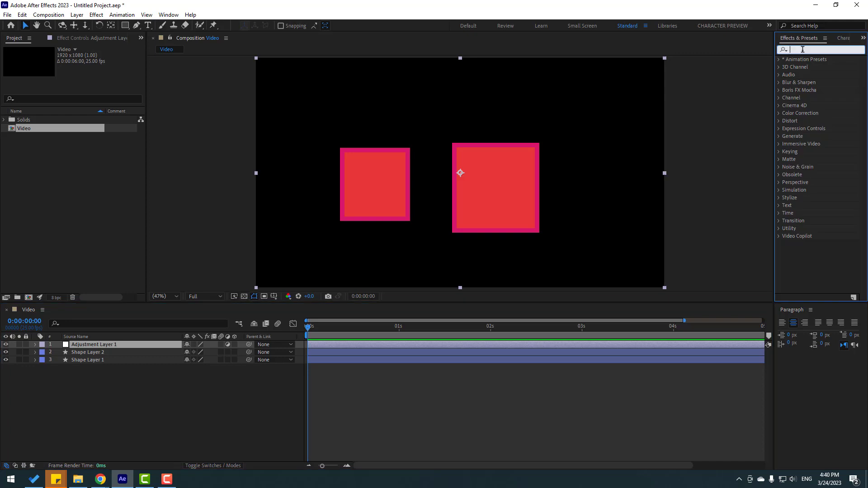
text(gaus)
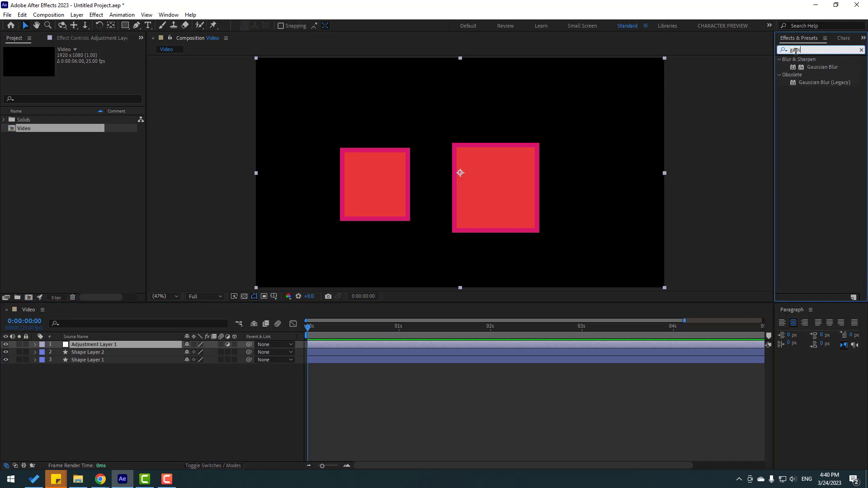
drag(817, 69, 97, 346)
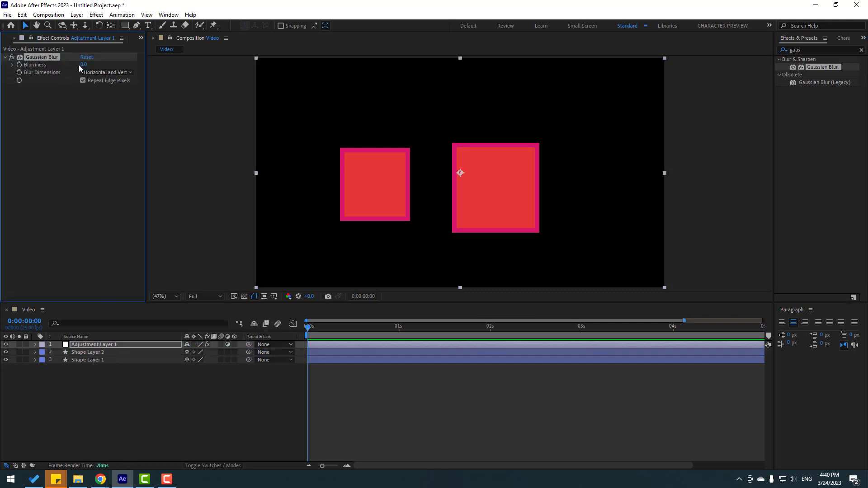
drag(84, 64, 248, 68)
Shift the adjustment layer left in the frame, then delete all three layers
key(ctrl+shift+a)
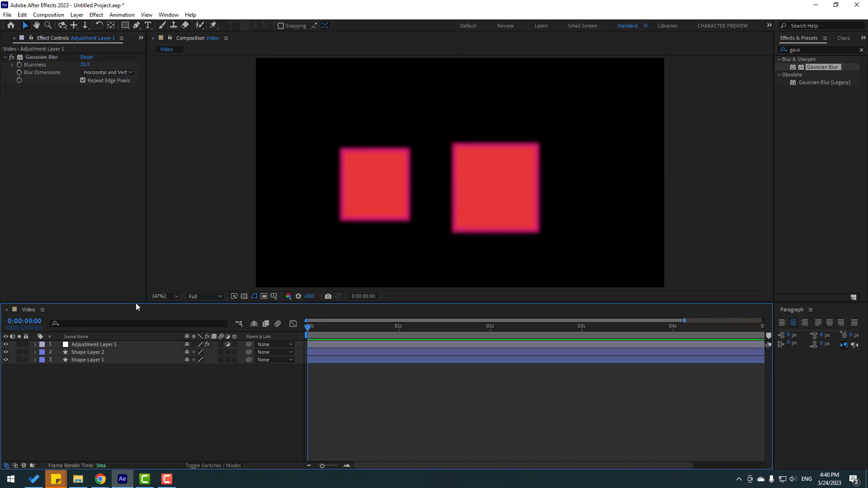
drag(76, 383, 89, 355)
click(86, 365)
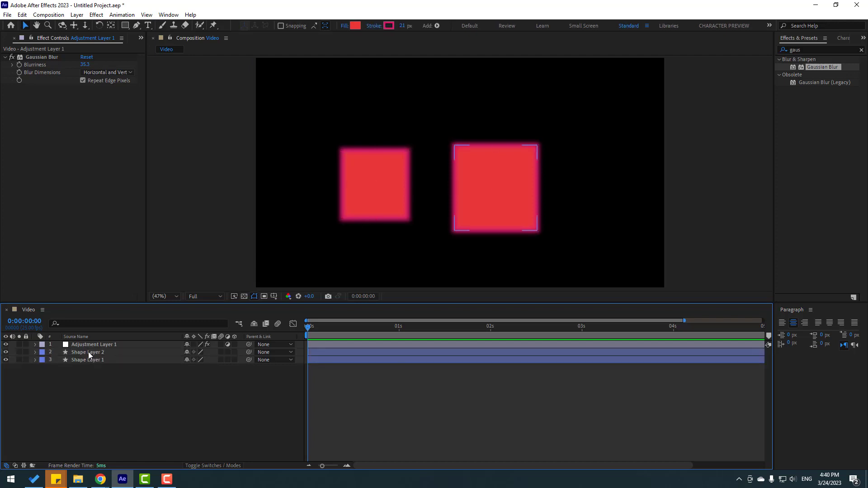
click(90, 352)
click(92, 344)
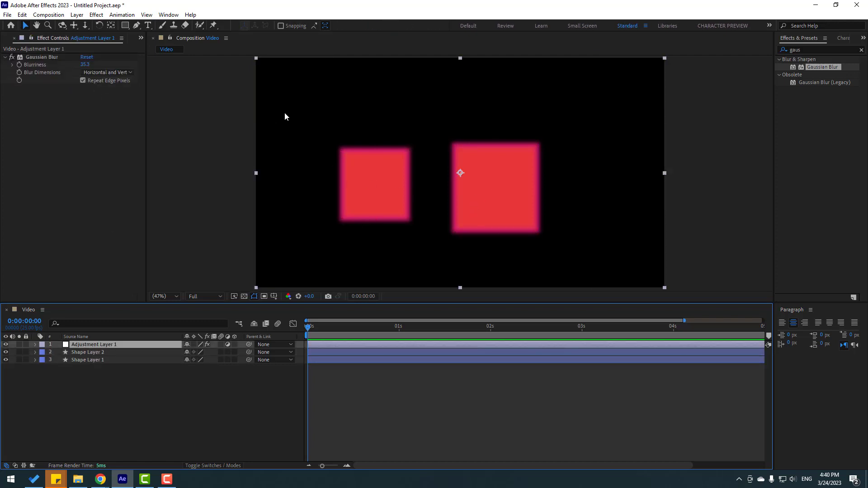
drag(285, 116, 297, 174)
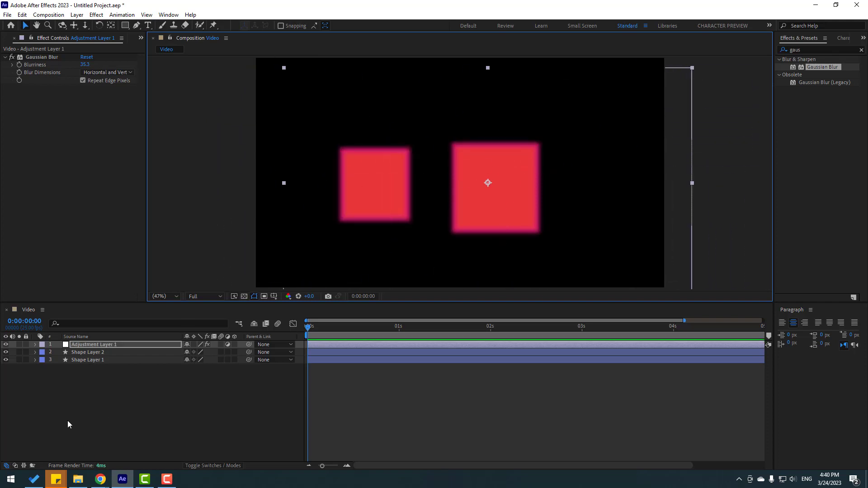
drag(70, 410, 95, 345)
key(Delete)
Add Camera 1 using the 50mm lens preset
right_click(95, 387)
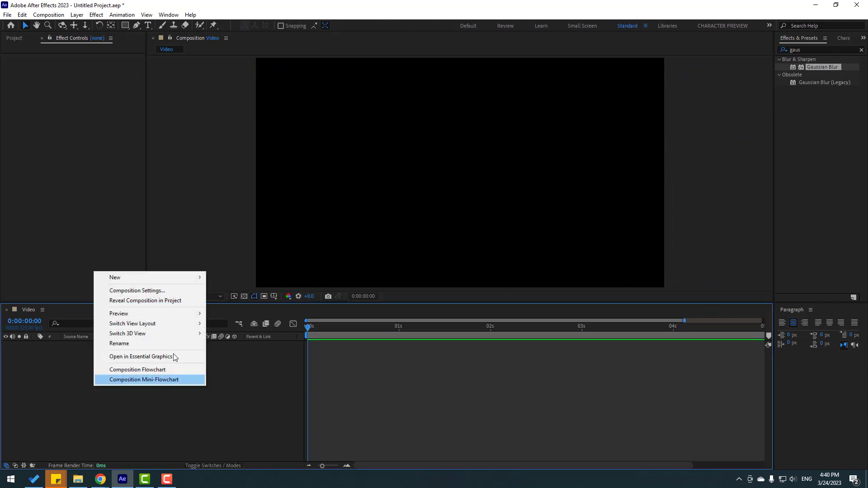
mouse_move(178, 280)
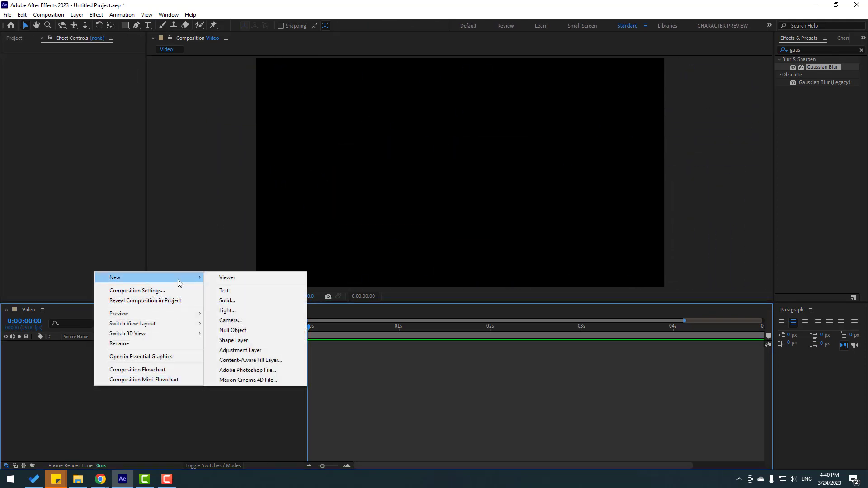
click(243, 321)
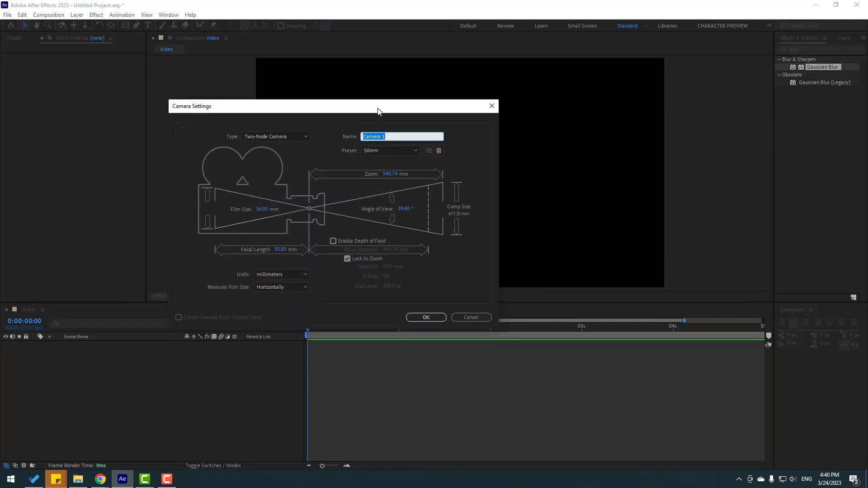
click(387, 155)
click(355, 228)
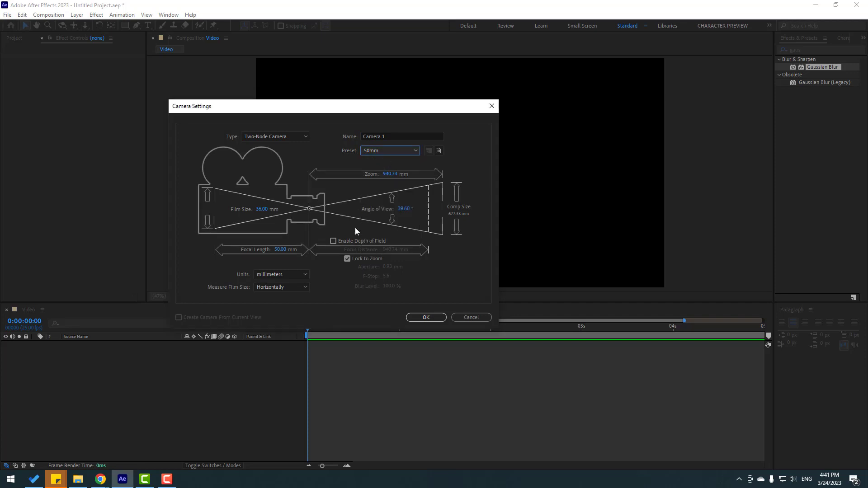
click(420, 321)
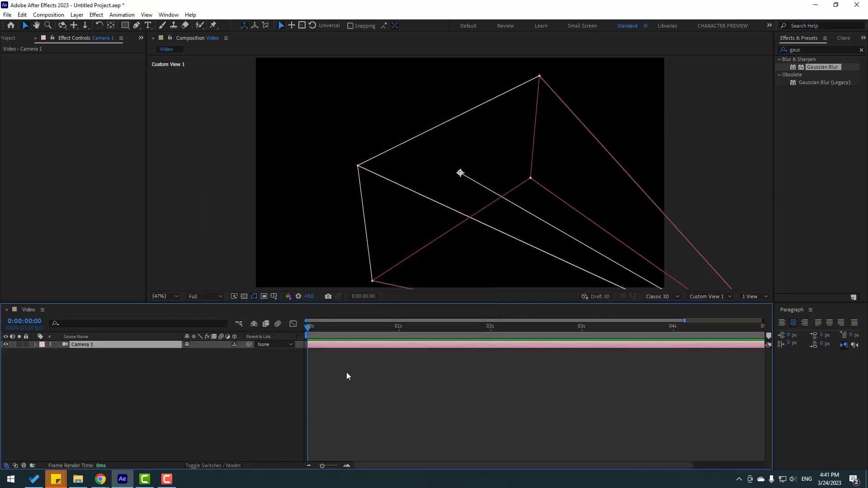
Draw a red square in the upper left of the frame
click(126, 25)
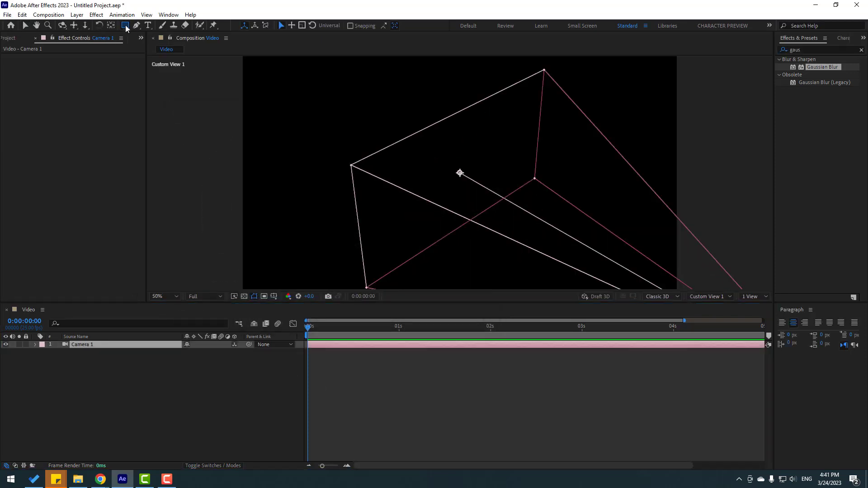
mouse_move(318, 93)
mouse_down()
mouse_move(340, 131)
mouse_move(409, 182)
mouse_up()
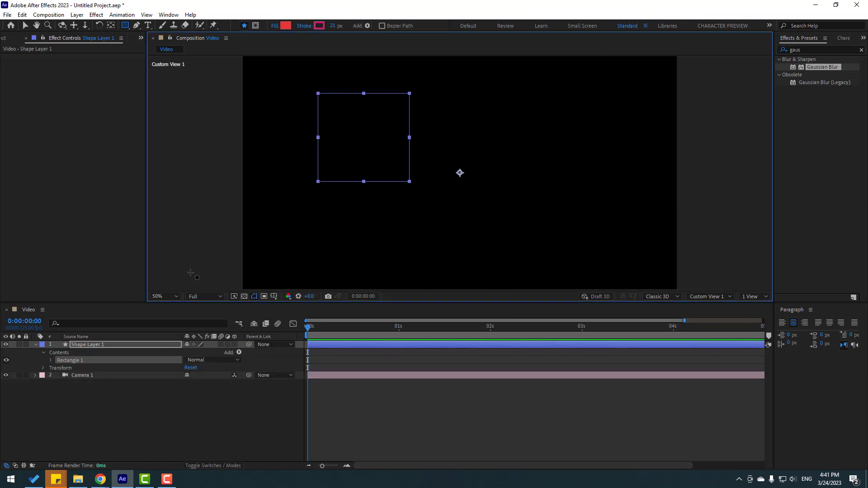
key(v)
click(93, 392)
Zoom the viewer out to 25% and set the 3D view to Active Camera
click(81, 375)
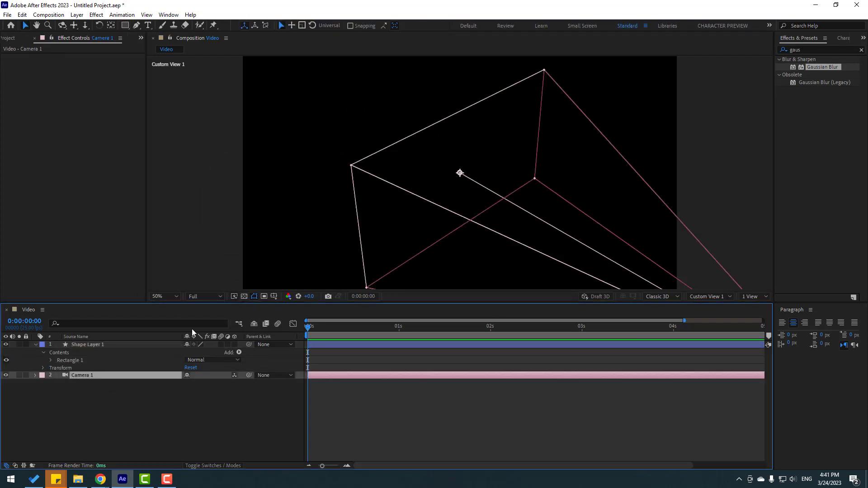
key(comma)
click(106, 398)
click(106, 375)
click(710, 297)
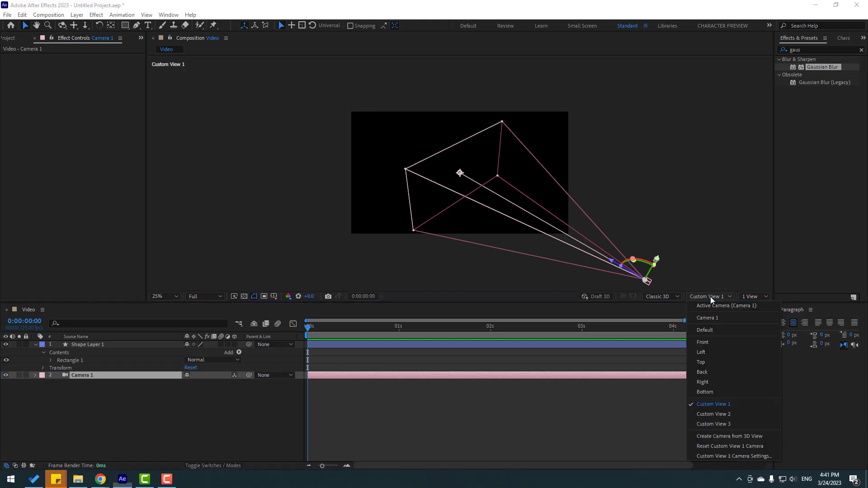
click(720, 306)
click(87, 379)
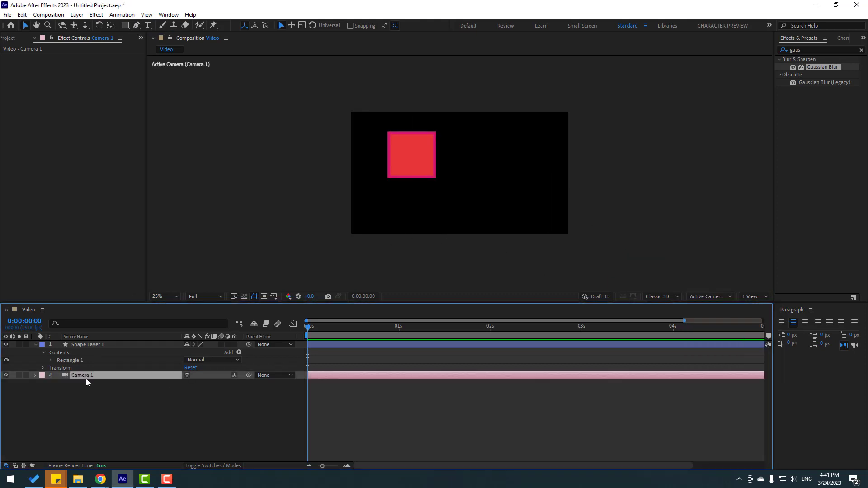
Make Shape Layer 1 a 3D layer and orbit Camera 1 so the square tilts
click(62, 26)
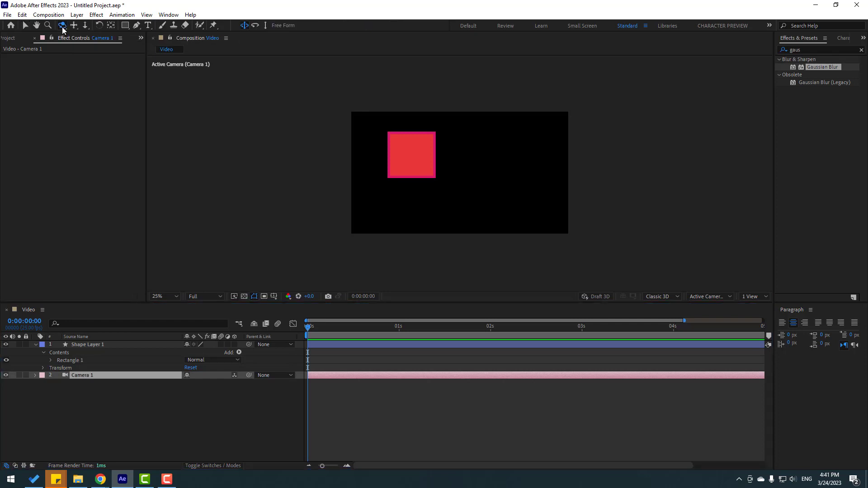
click(79, 345)
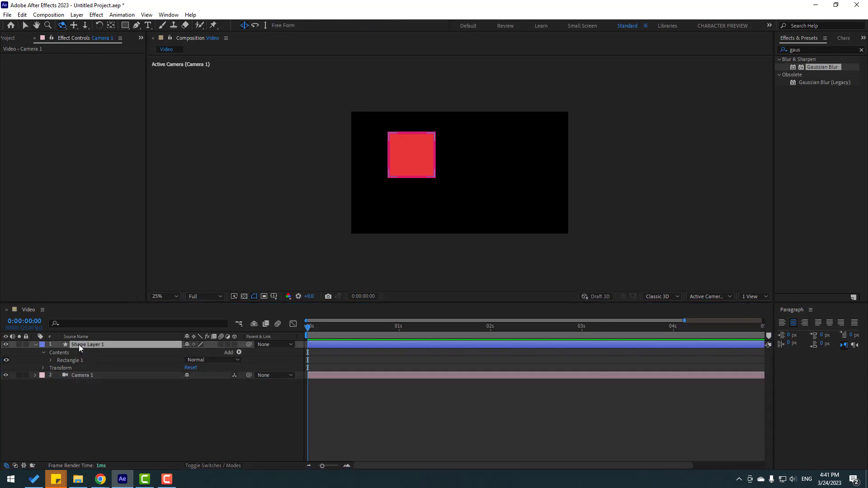
click(235, 344)
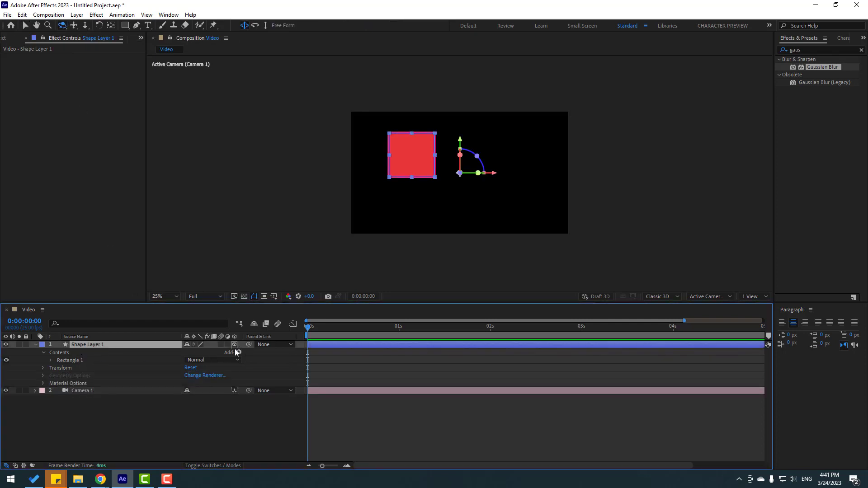
click(85, 392)
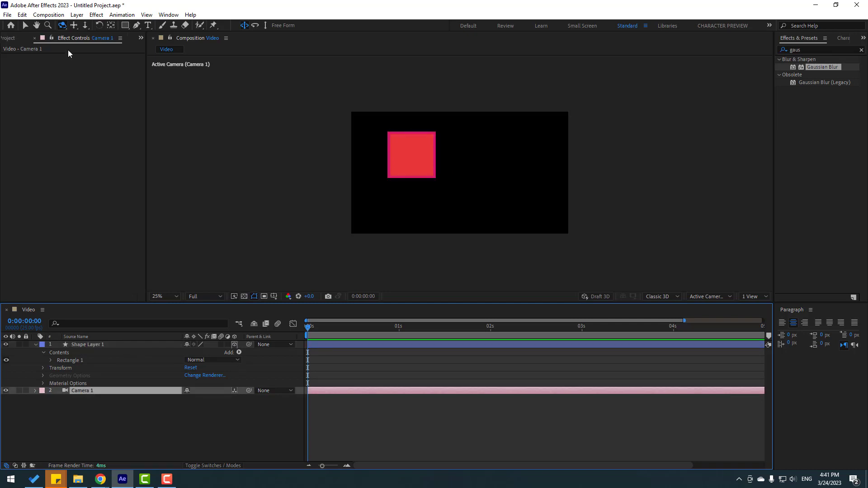
drag(420, 148, 387, 147)
Move the camera closer so the square grows, then select both layers
click(74, 25)
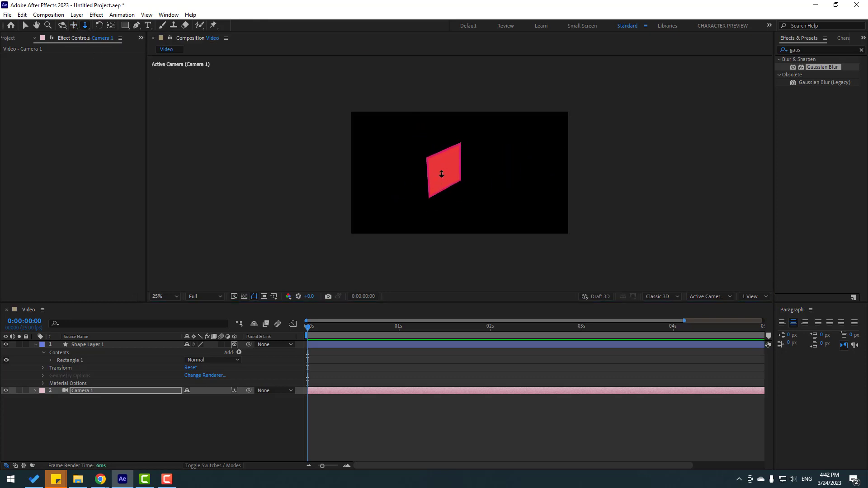
drag(441, 174, 460, 171)
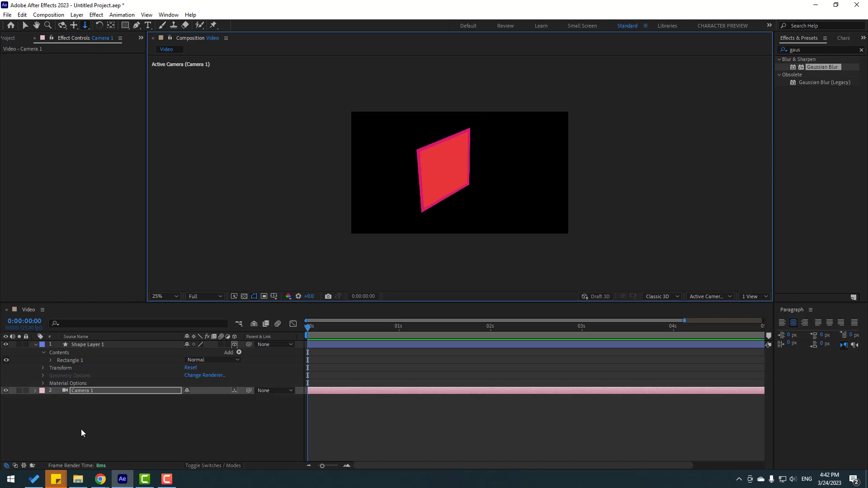
drag(81, 430, 108, 382)
key(Delete)
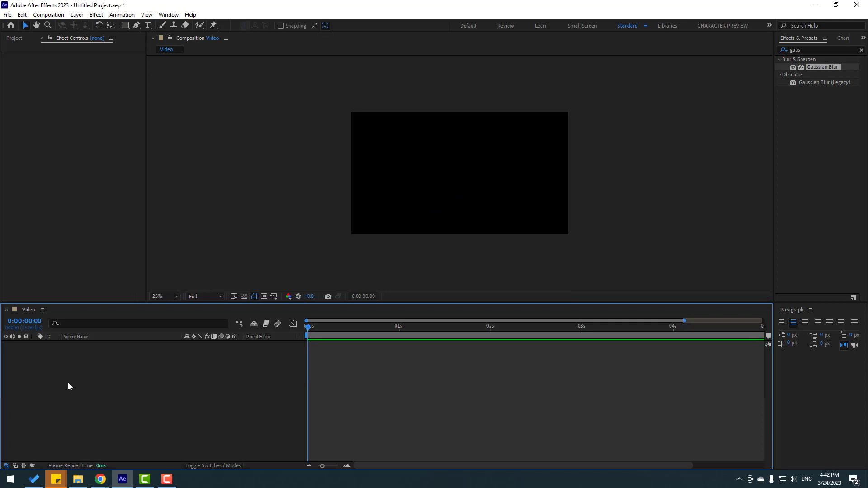
right_click(68, 382)
mouse_move(148, 276)
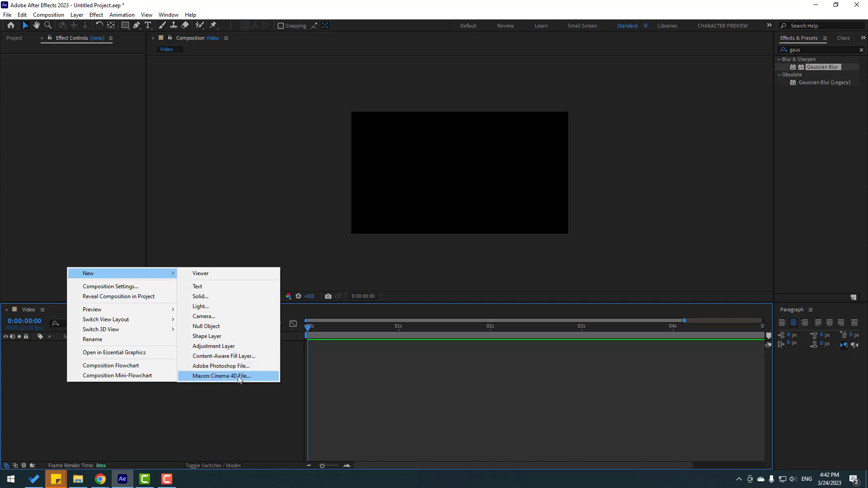
click(253, 356)
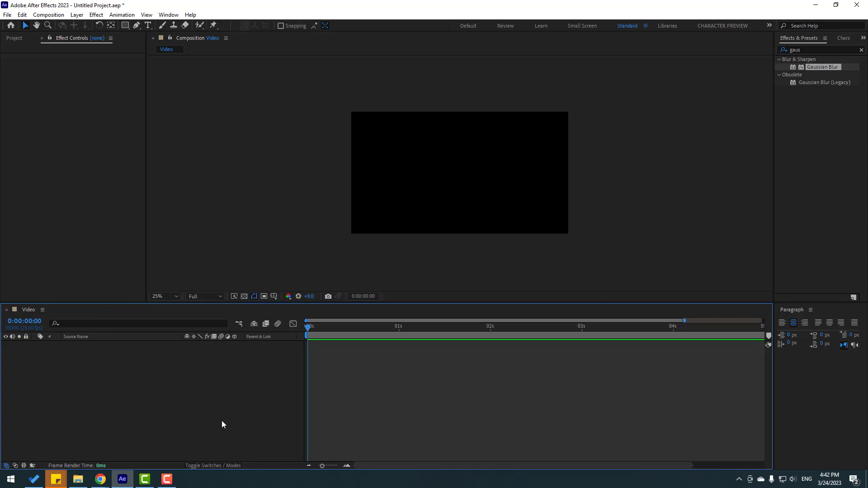